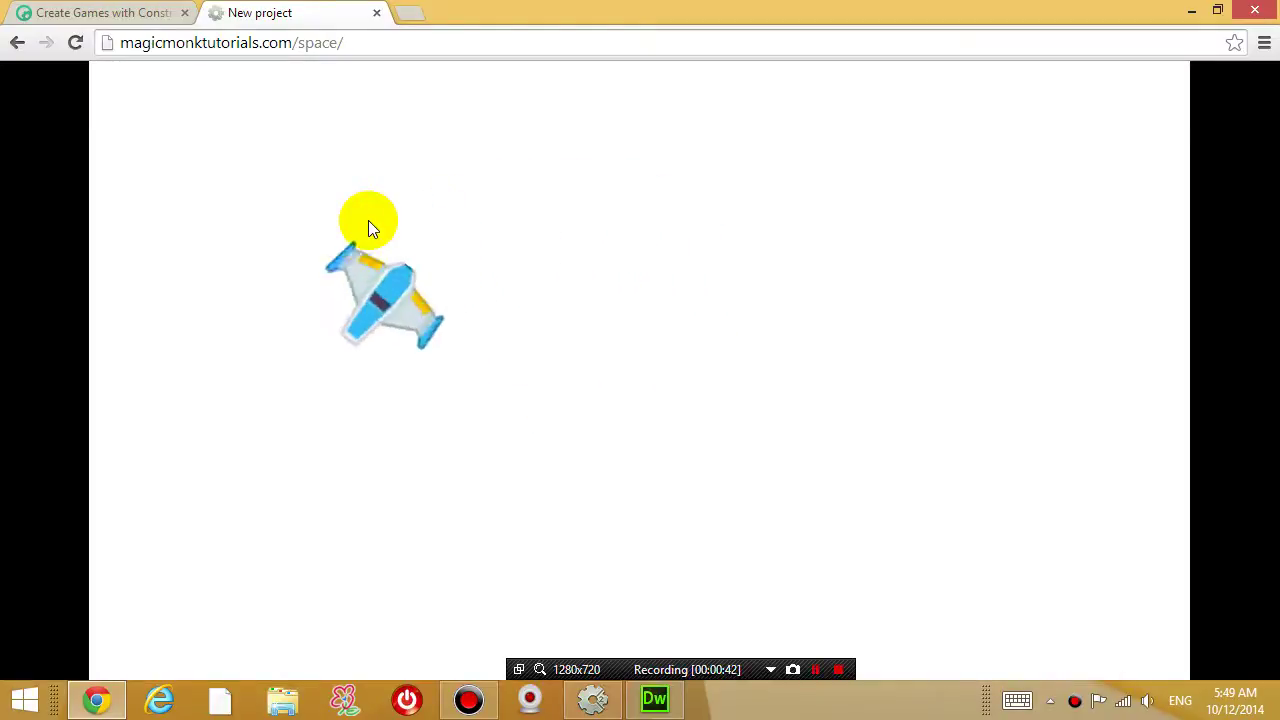
Step: Fly the spaceship up, down, left and right across the live game page to gauge its speed
key(Left)
key(Up)
key(Left)
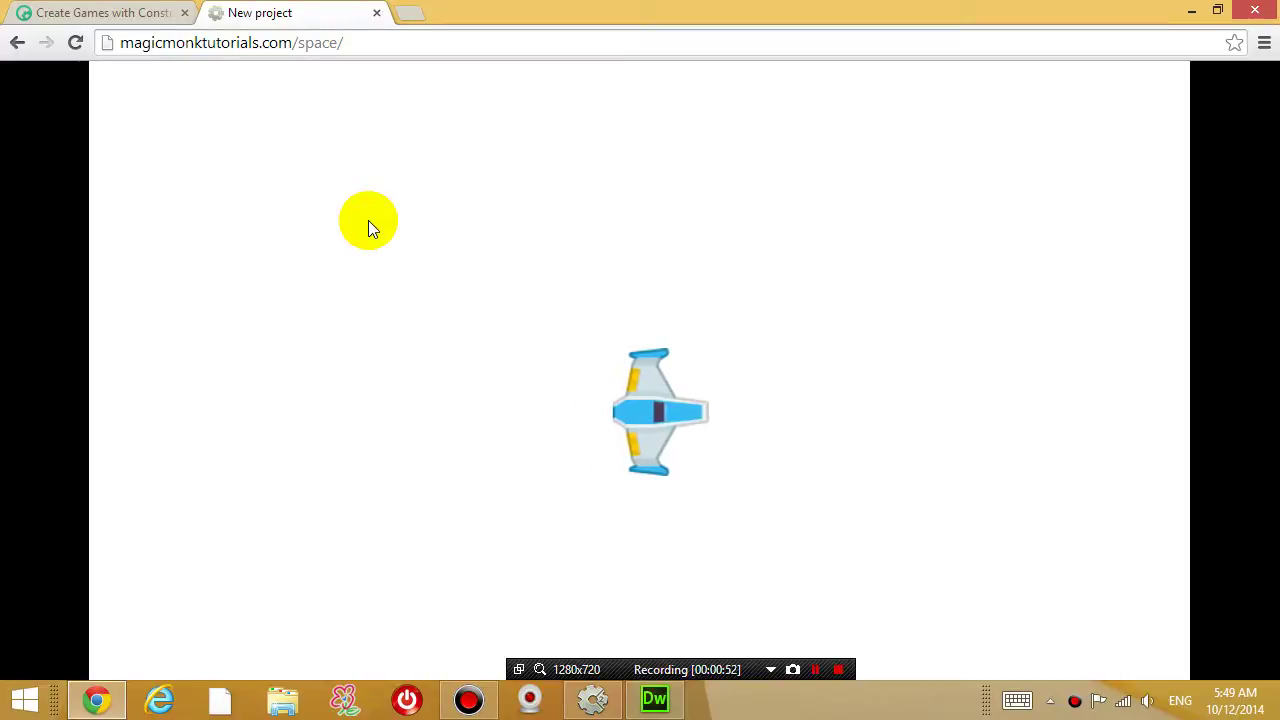
key(Right)
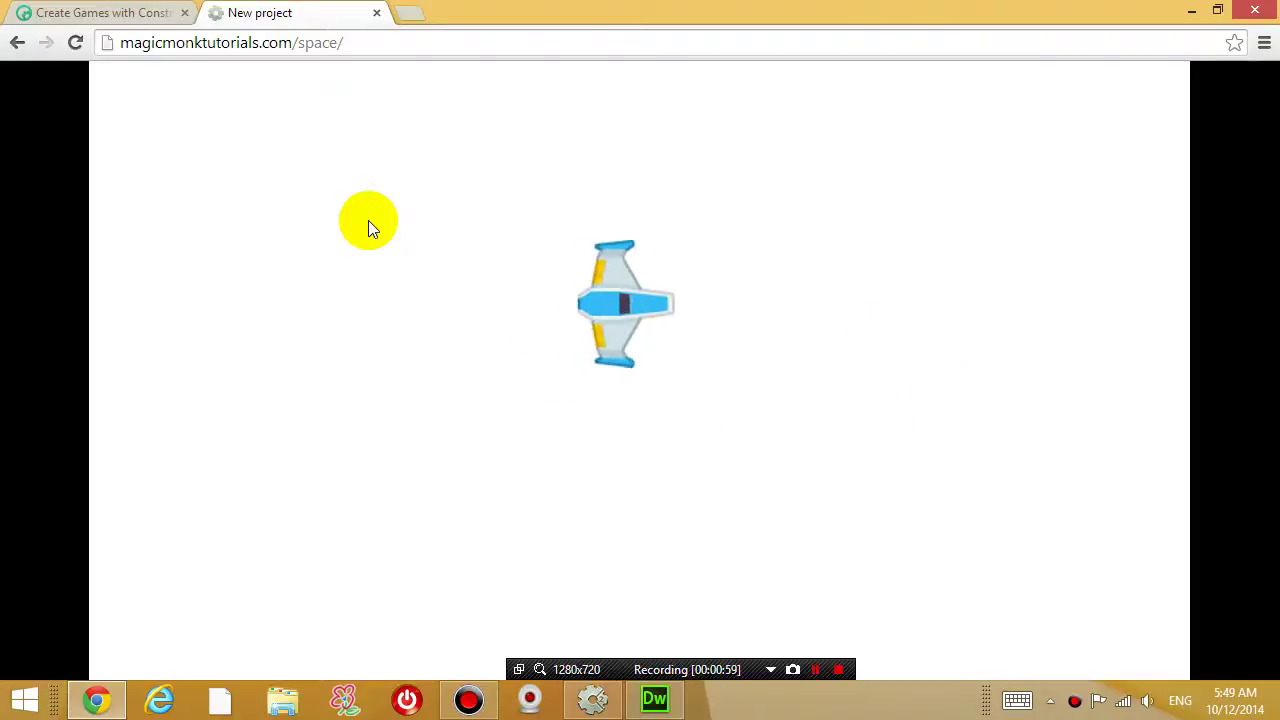
key(Left)
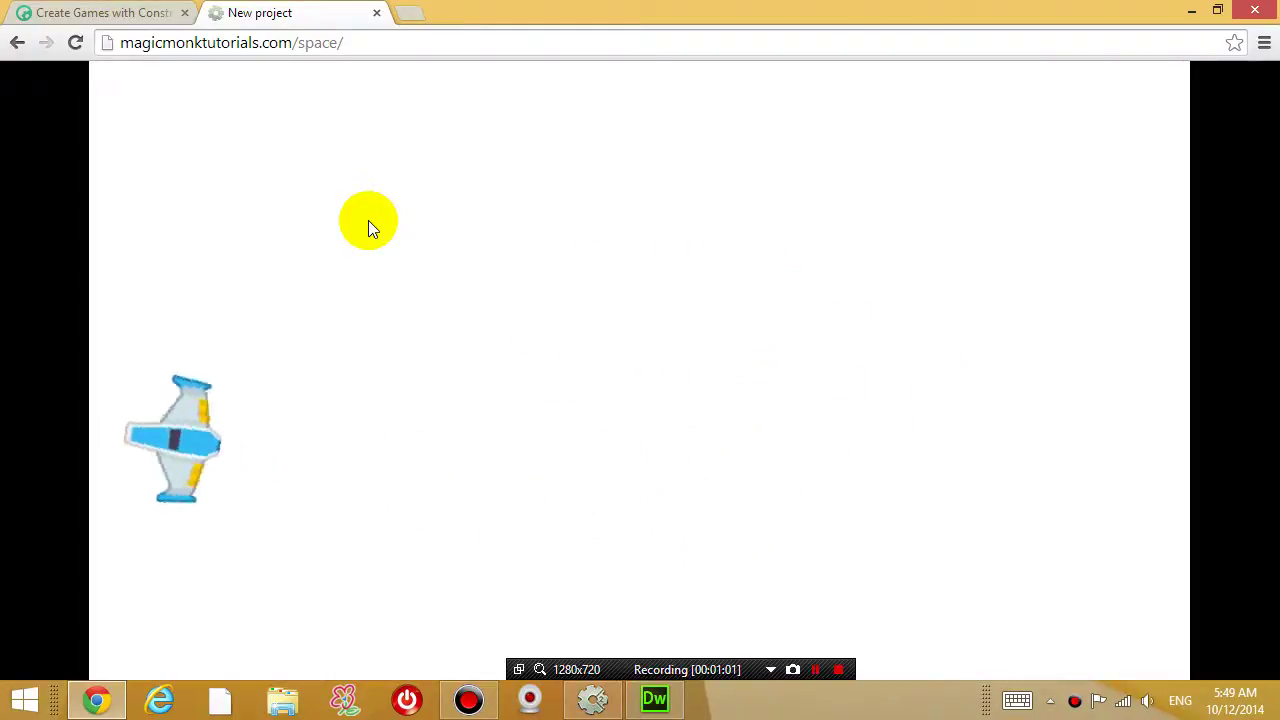
key(Right)
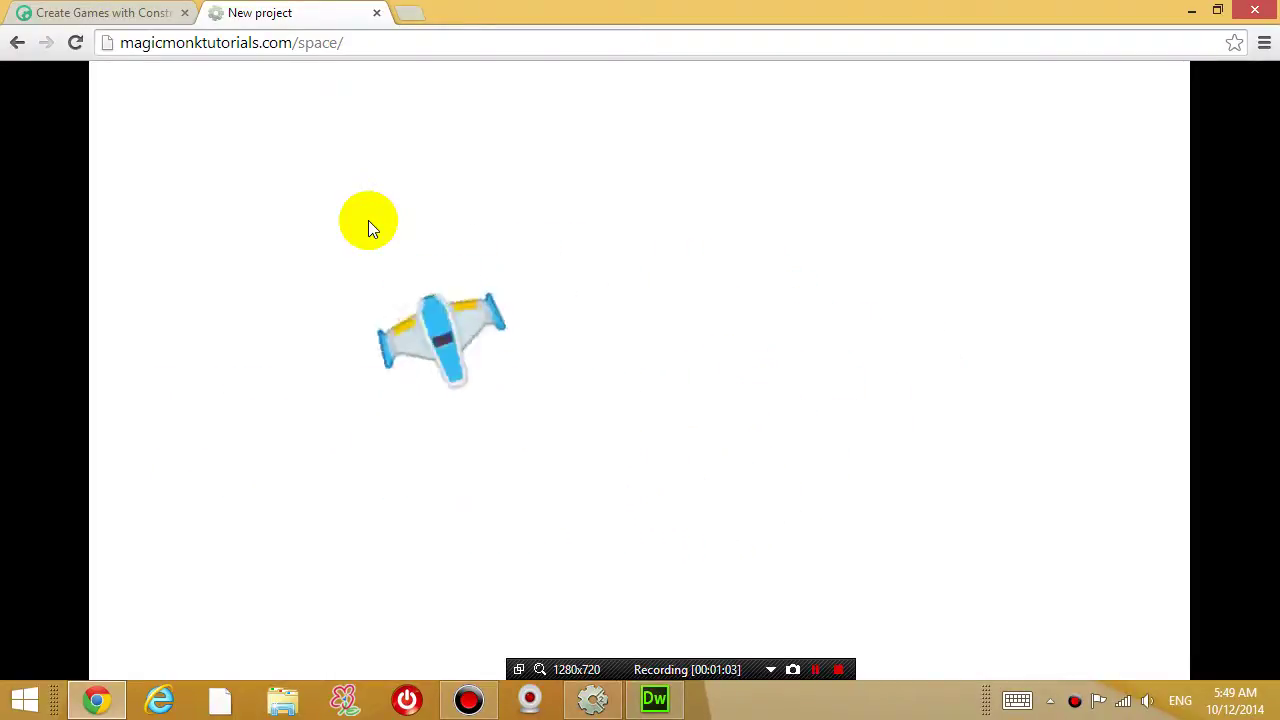
key(Left)
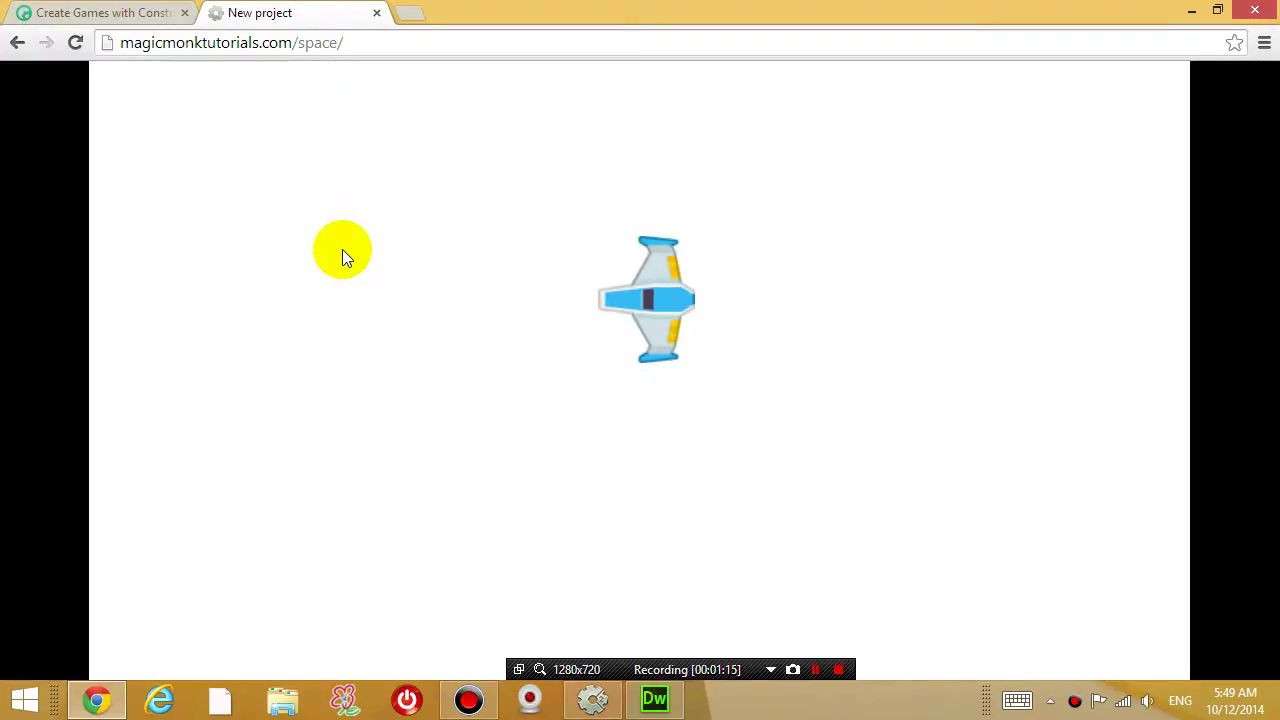
Step: In the Scirra tab, open Free Download, then the Construct 2 r190 page, and scroll to the bottom
click(157, 14)
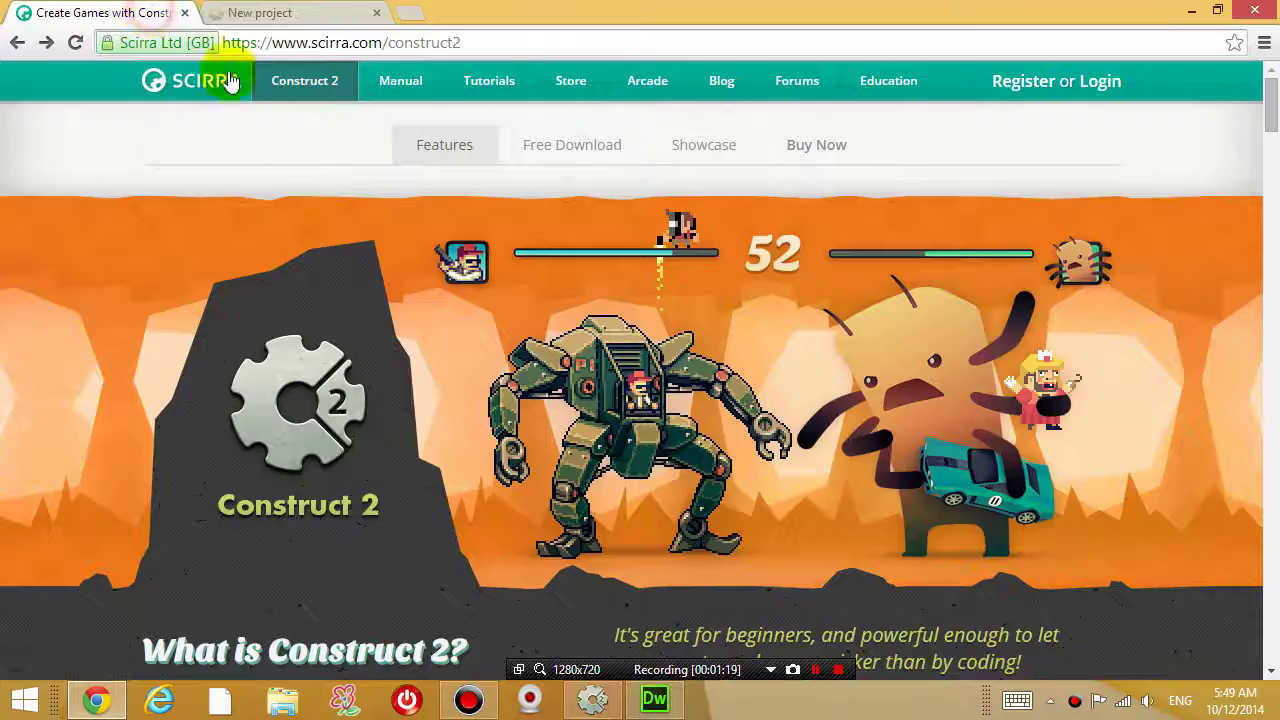
click(475, 42)
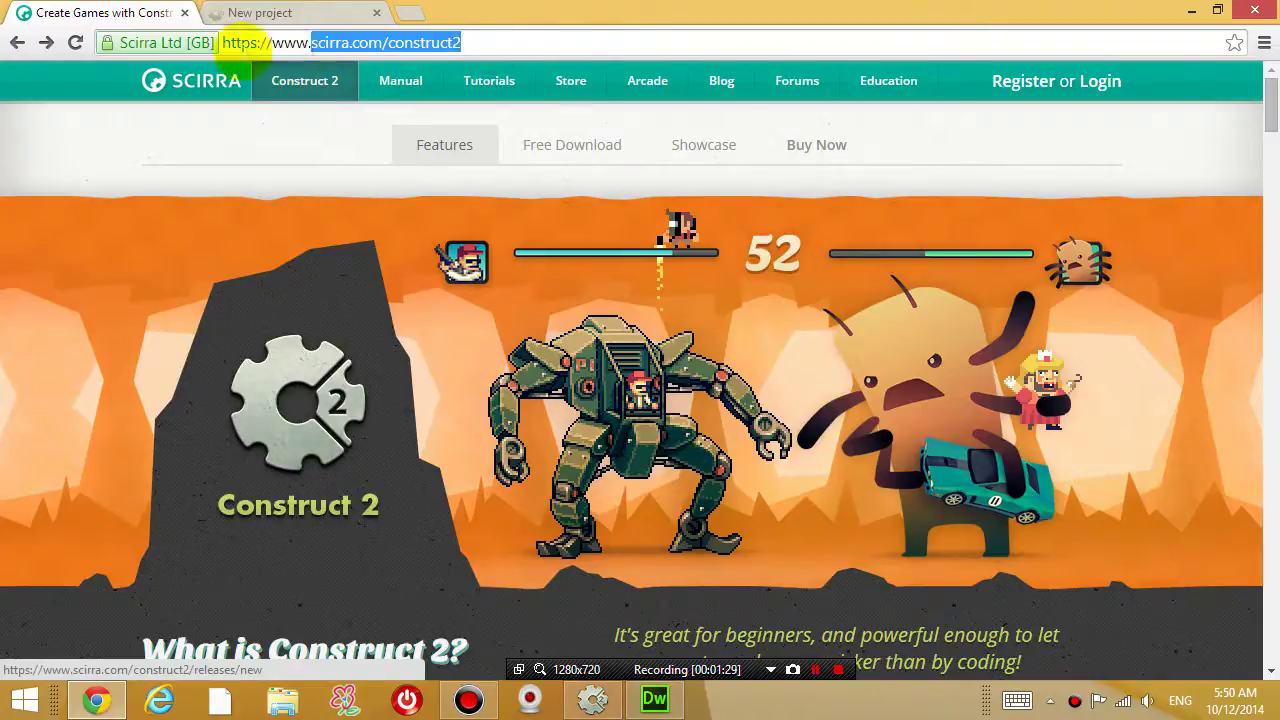
click(526, 42)
click(566, 145)
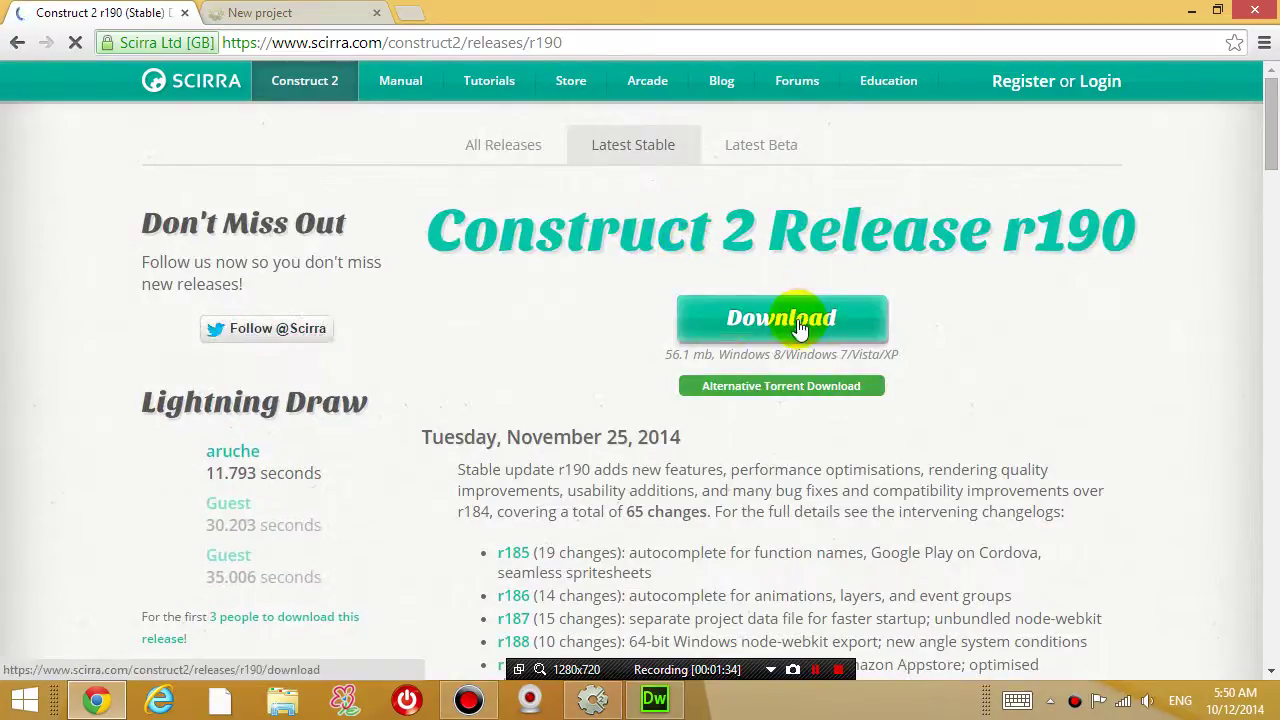
click(833, 322)
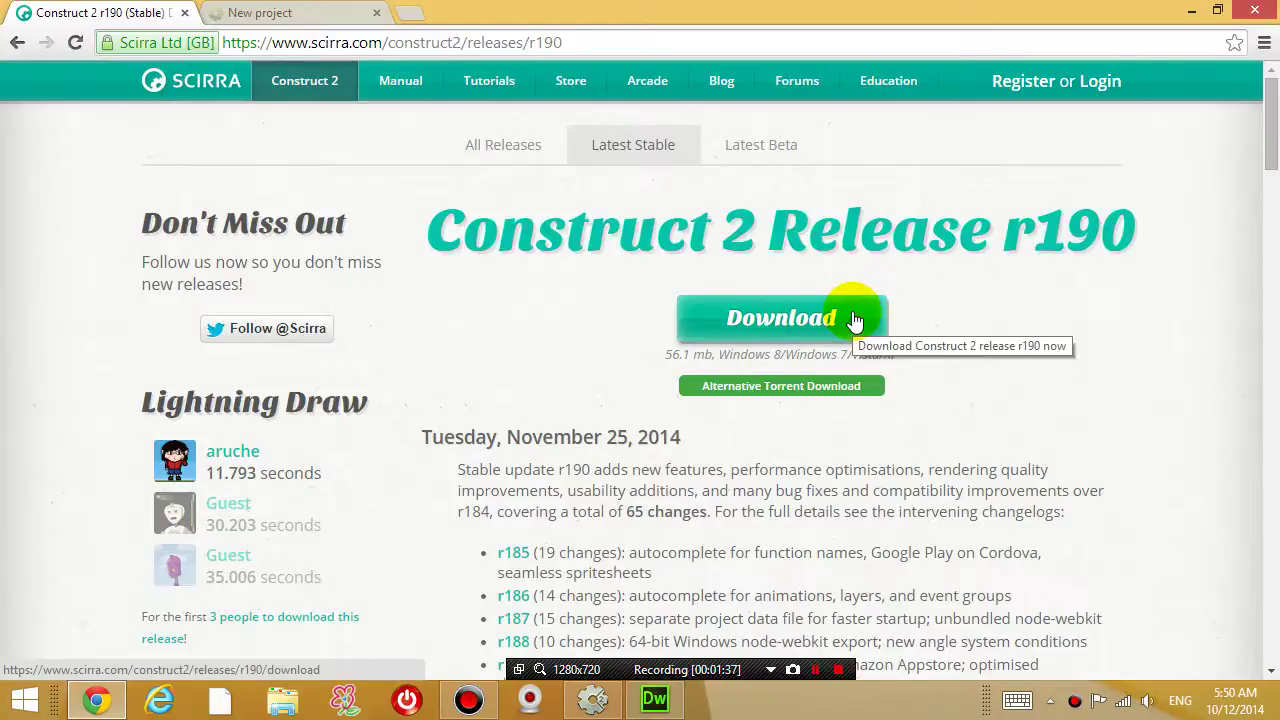
drag(1270, 115, 1266, 608)
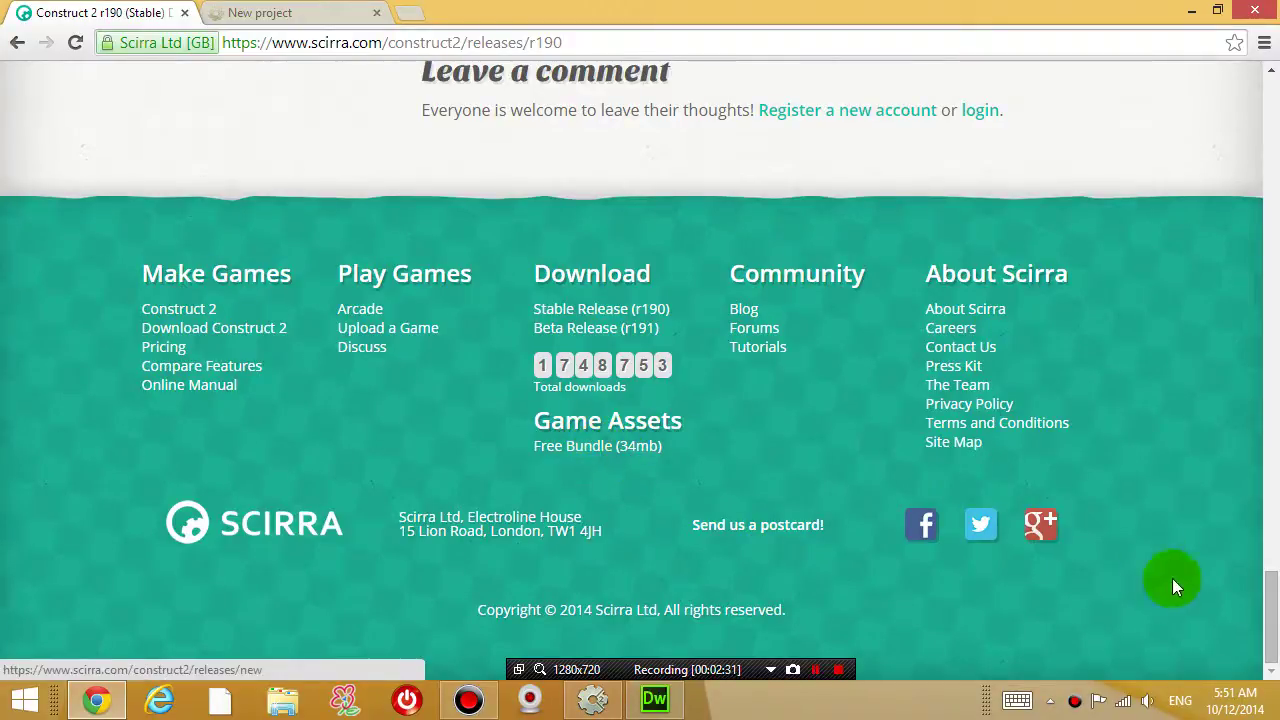
Step: Minimize Chrome and open the desktop construct 2 folder's Sprites > Space shooter folder
click(1192, 11)
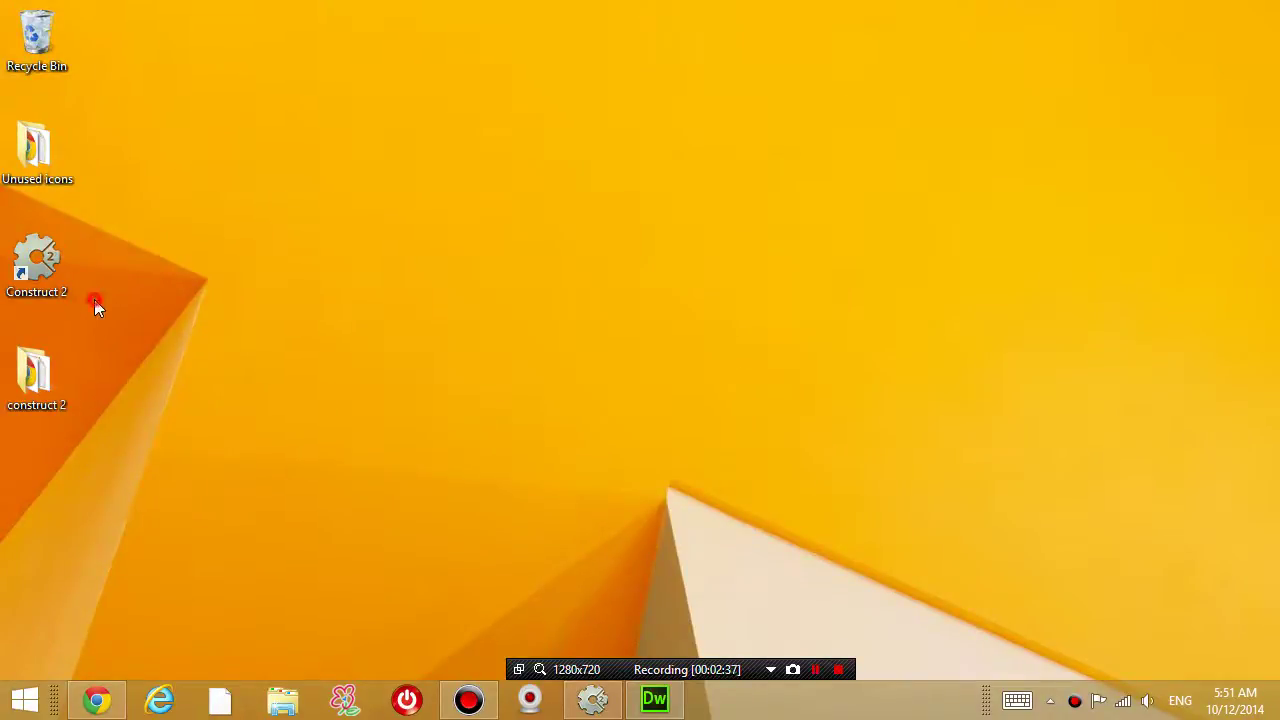
double_click(58, 285)
click(39, 387)
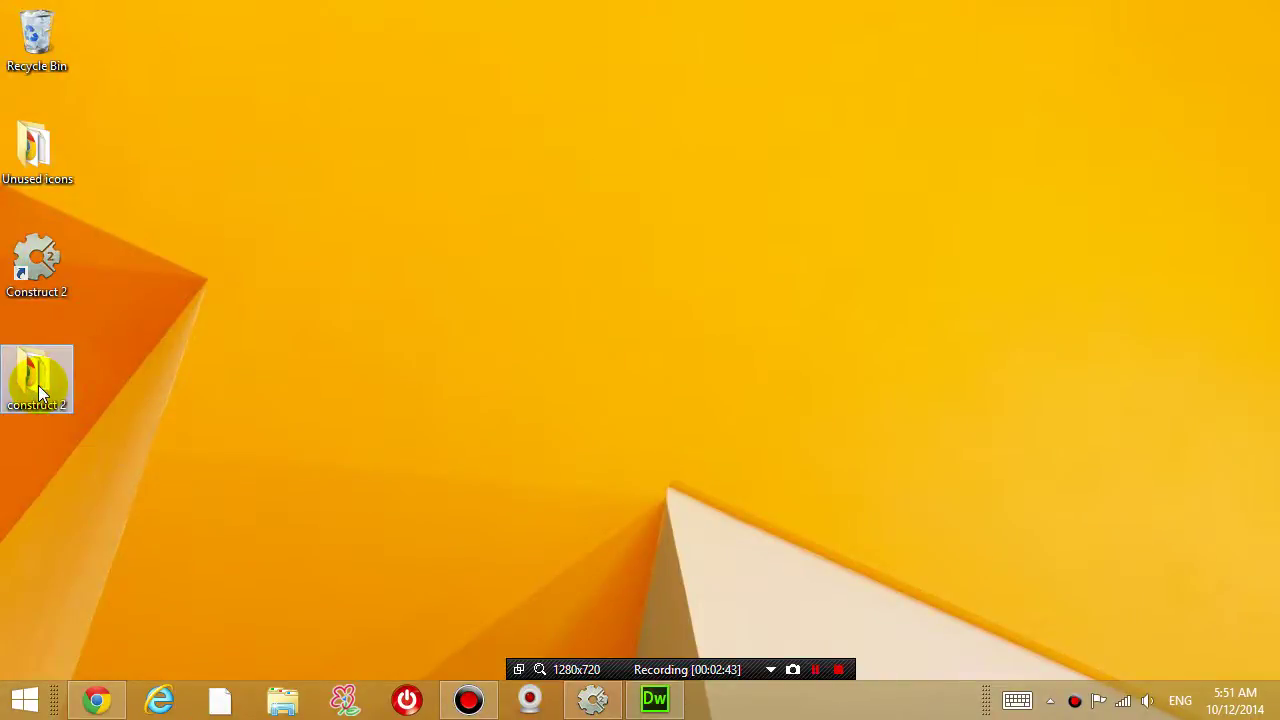
double_click(38, 385)
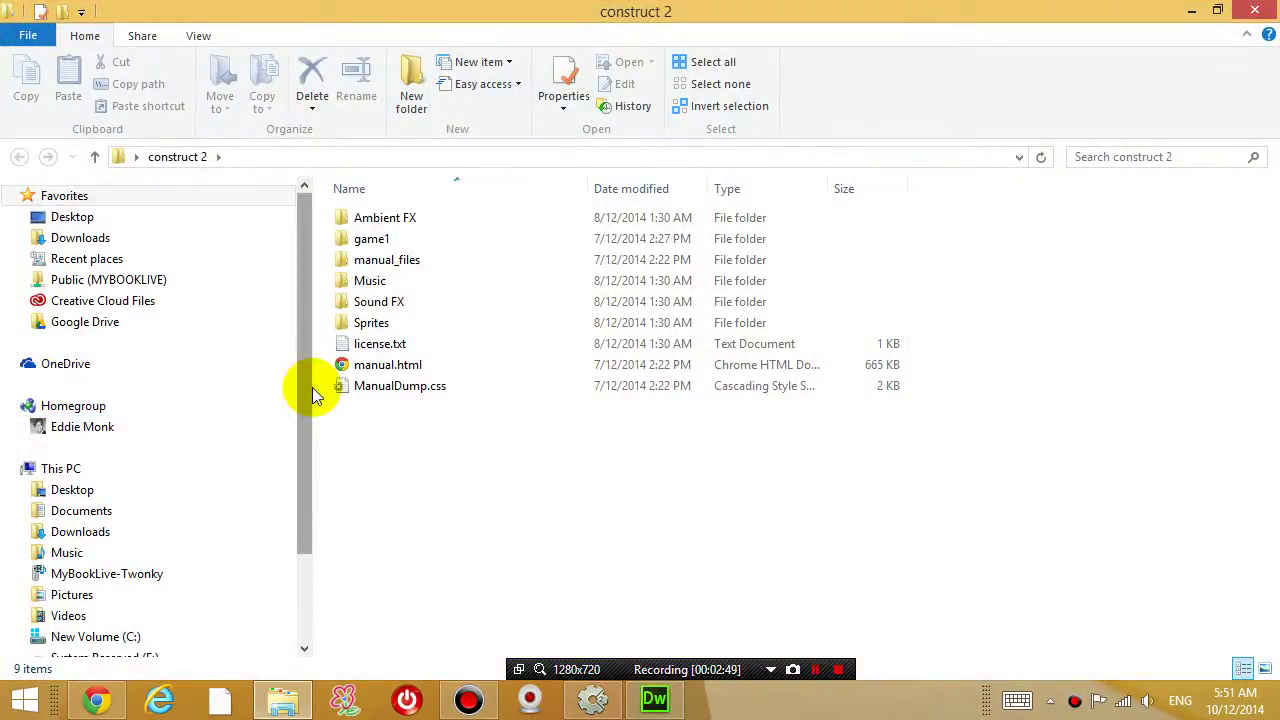
double_click(366, 330)
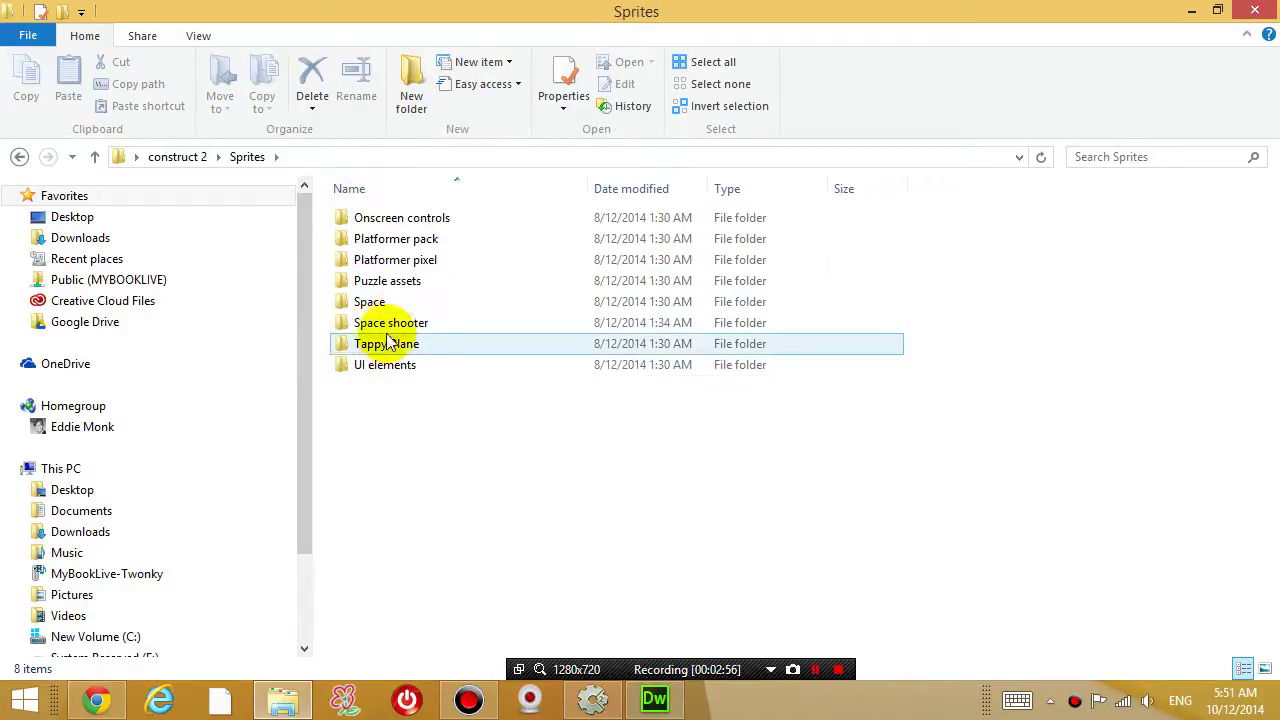
double_click(385, 323)
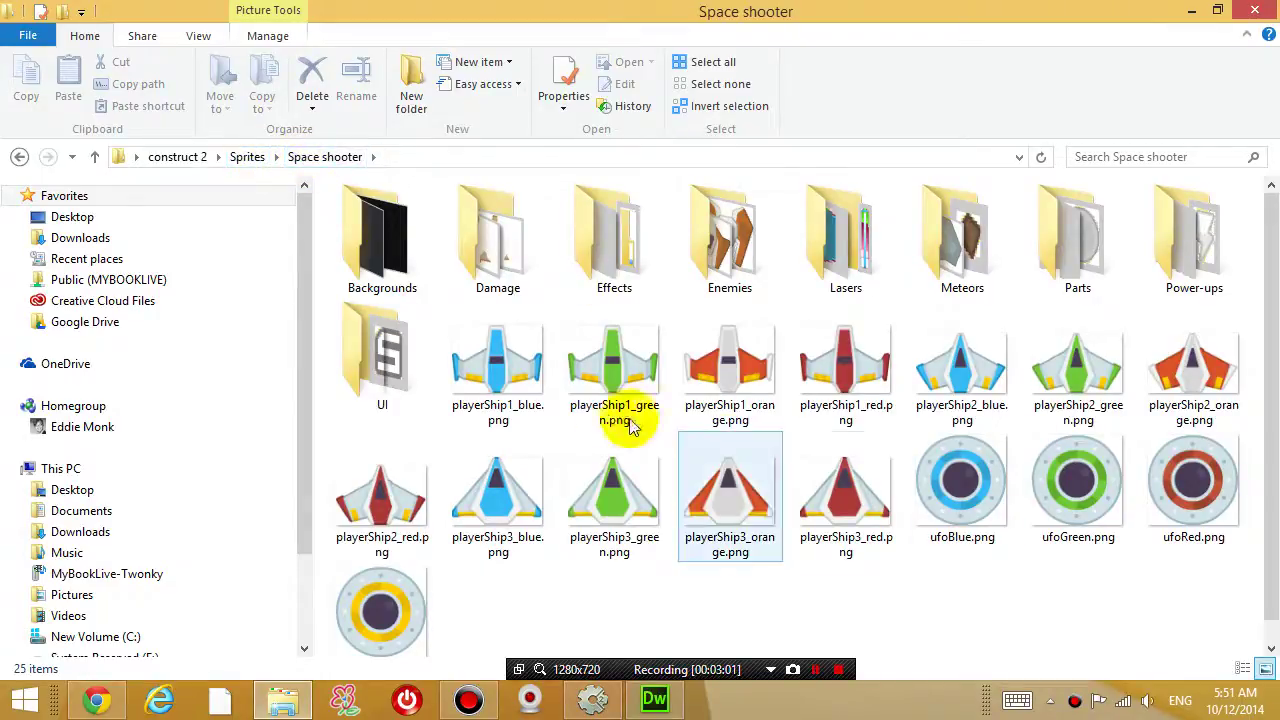
Step: Browse the player ship images from playerShip1_blue.png to playerShip2_orange.png, then minimize Explorer
click(530, 398)
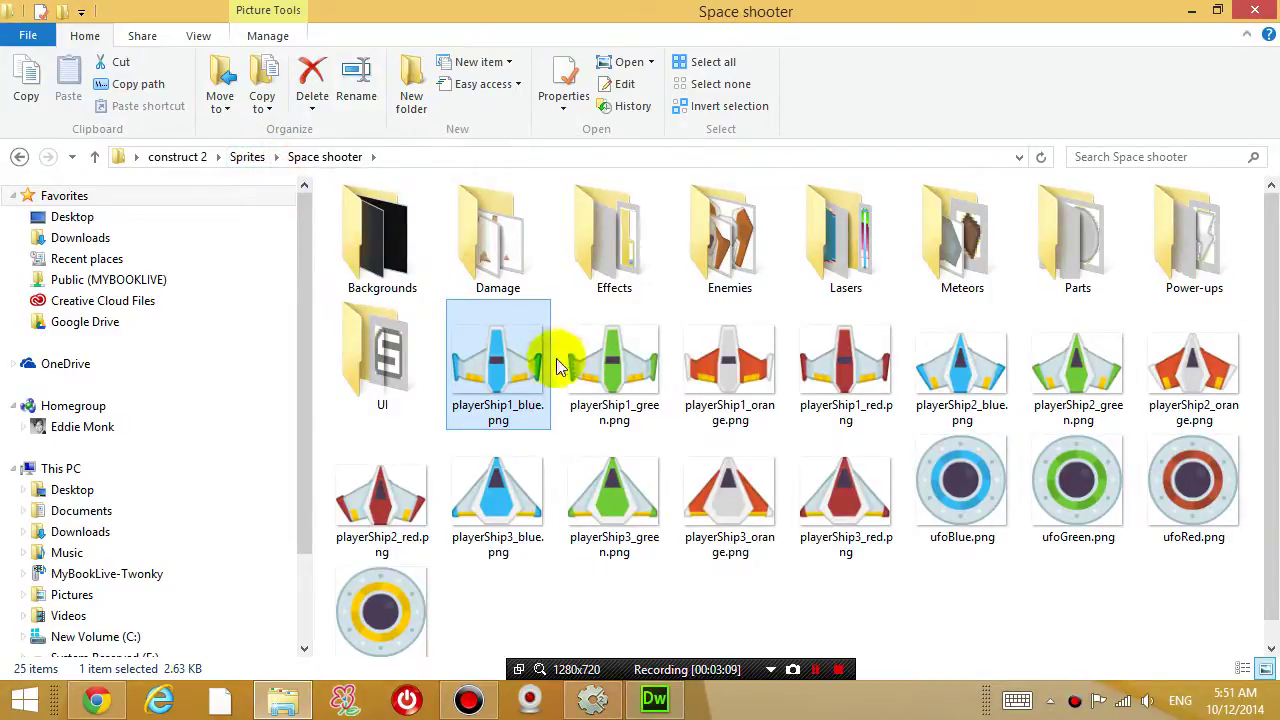
click(614, 370)
click(730, 370)
click(846, 370)
click(962, 370)
click(1078, 370)
click(1187, 385)
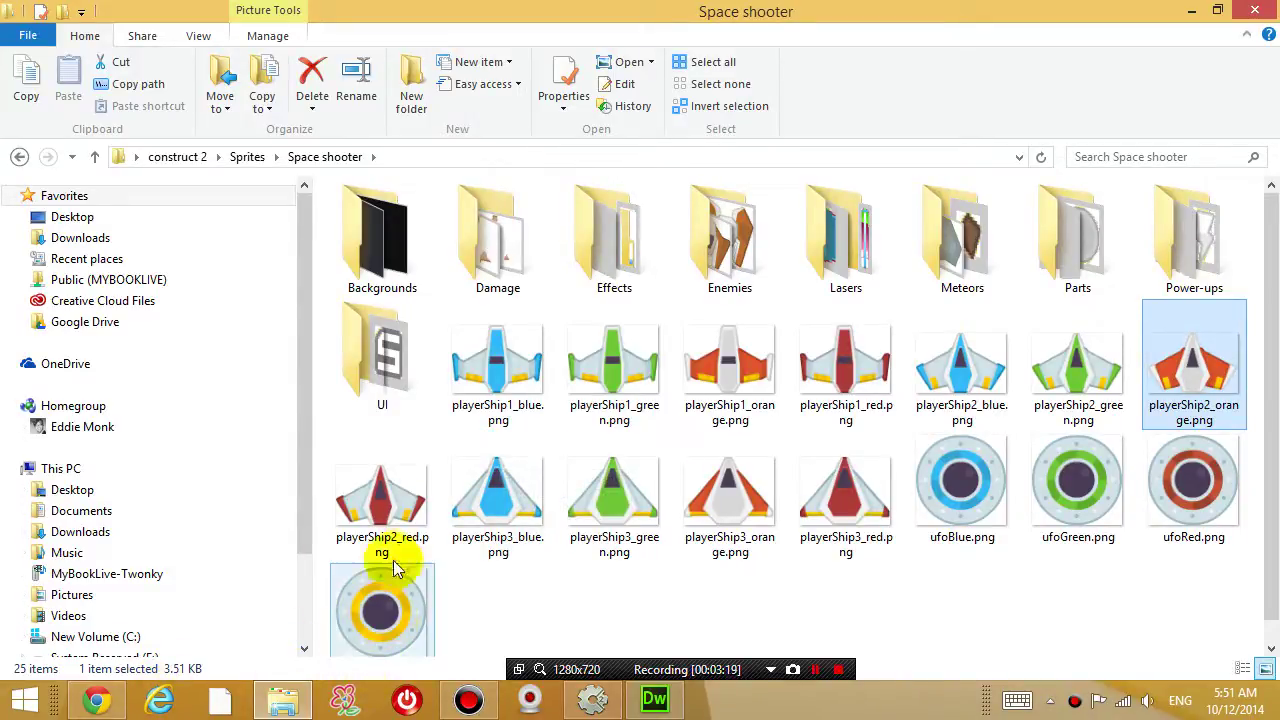
click(1191, 10)
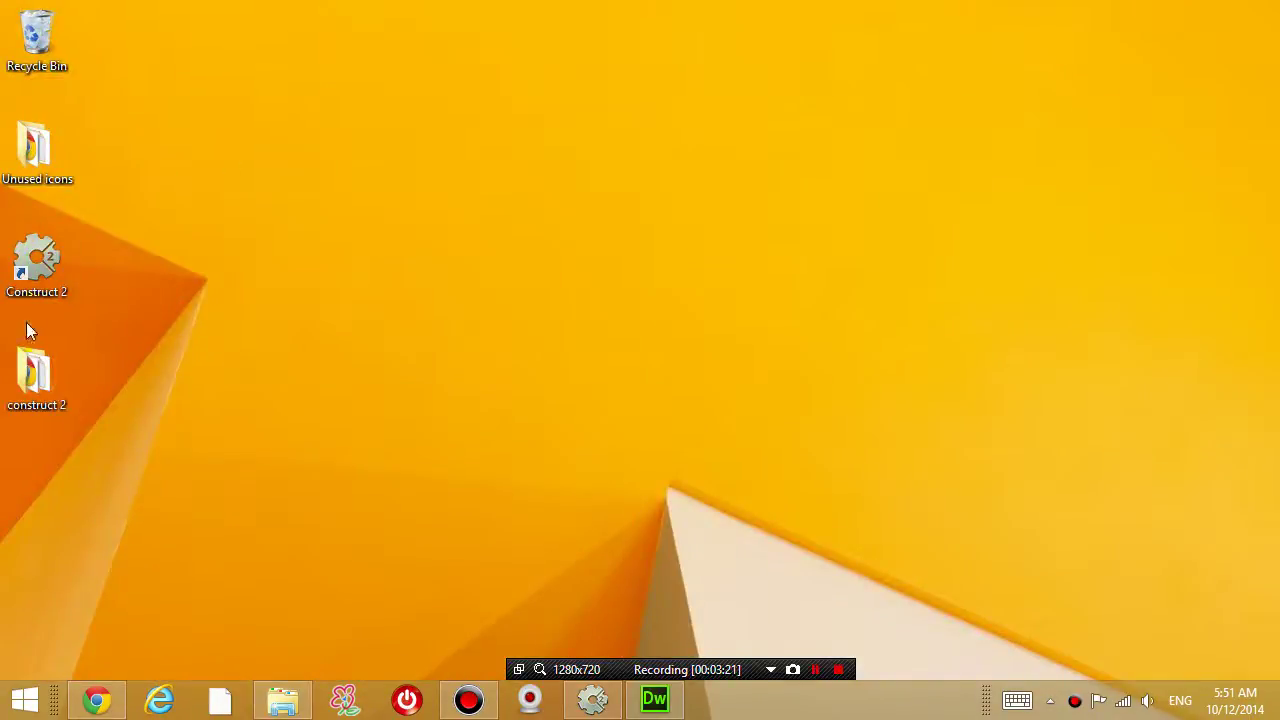
Step: Launch Construct 2 from the desktop shortcut, maximize it, dismiss the popup and scroll to New Project
click(38, 274)
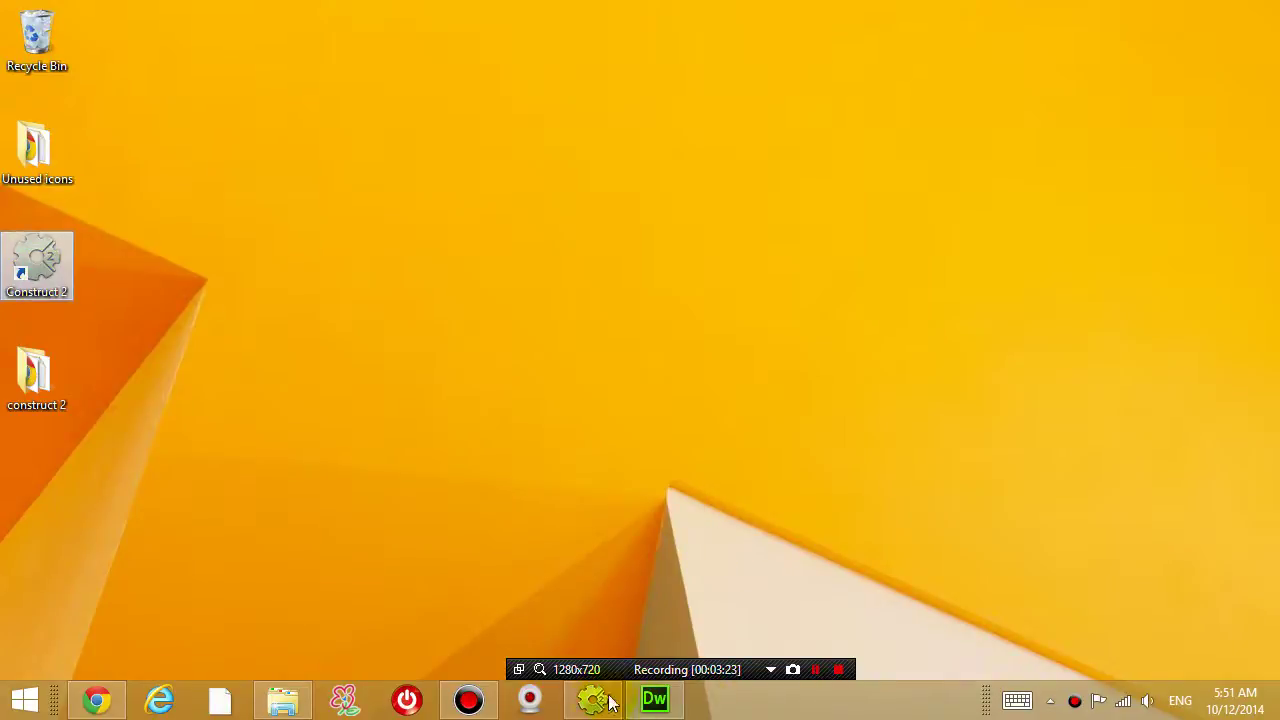
mouse_move(595, 700)
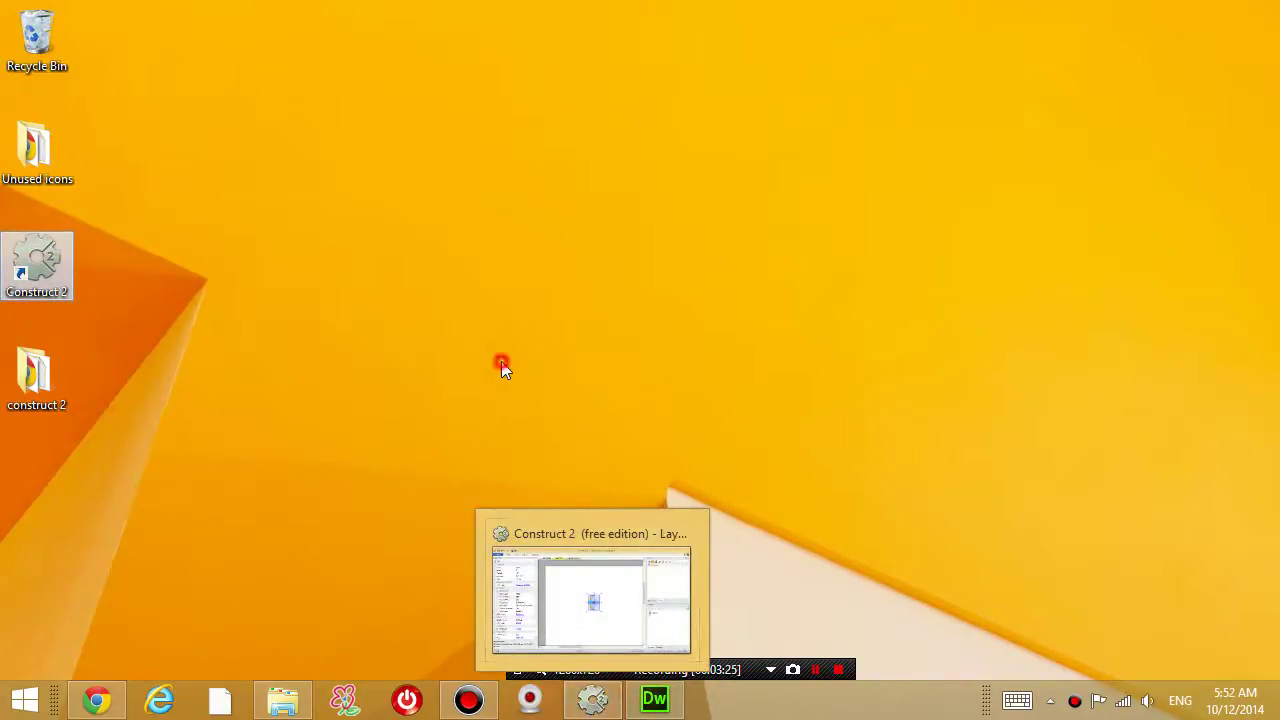
click(502, 364)
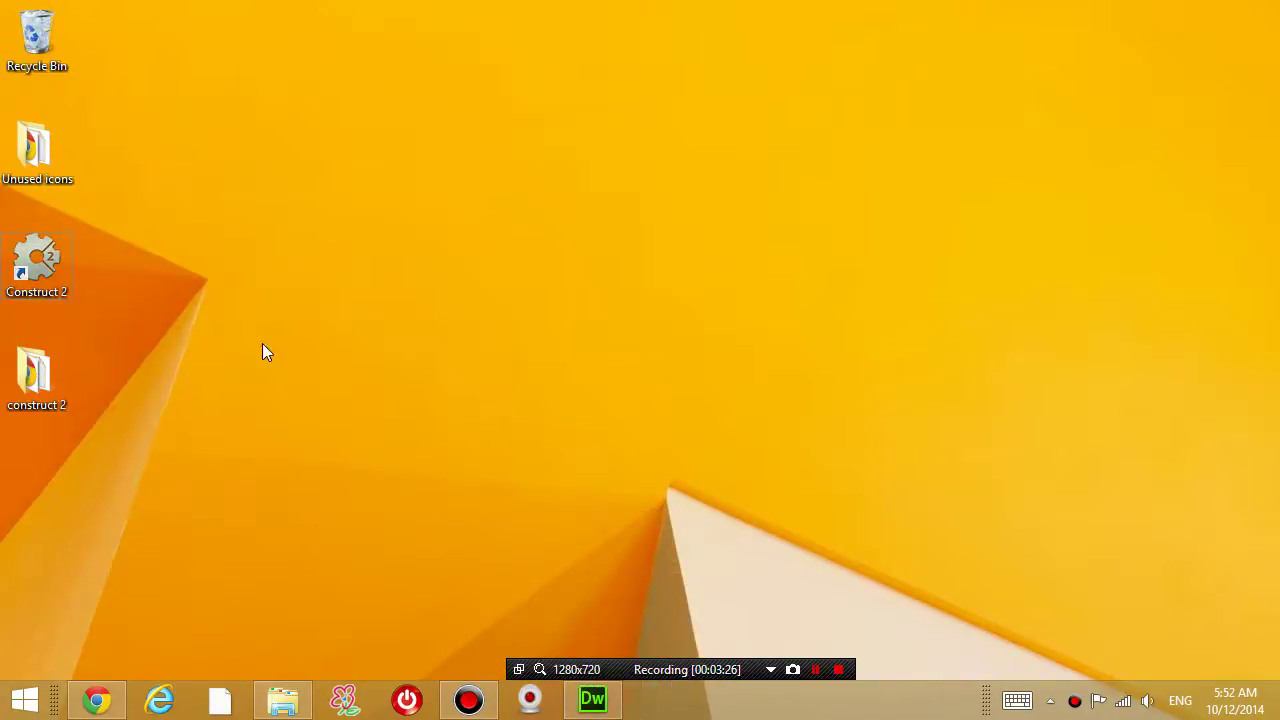
click(38, 262)
double_click(38, 262)
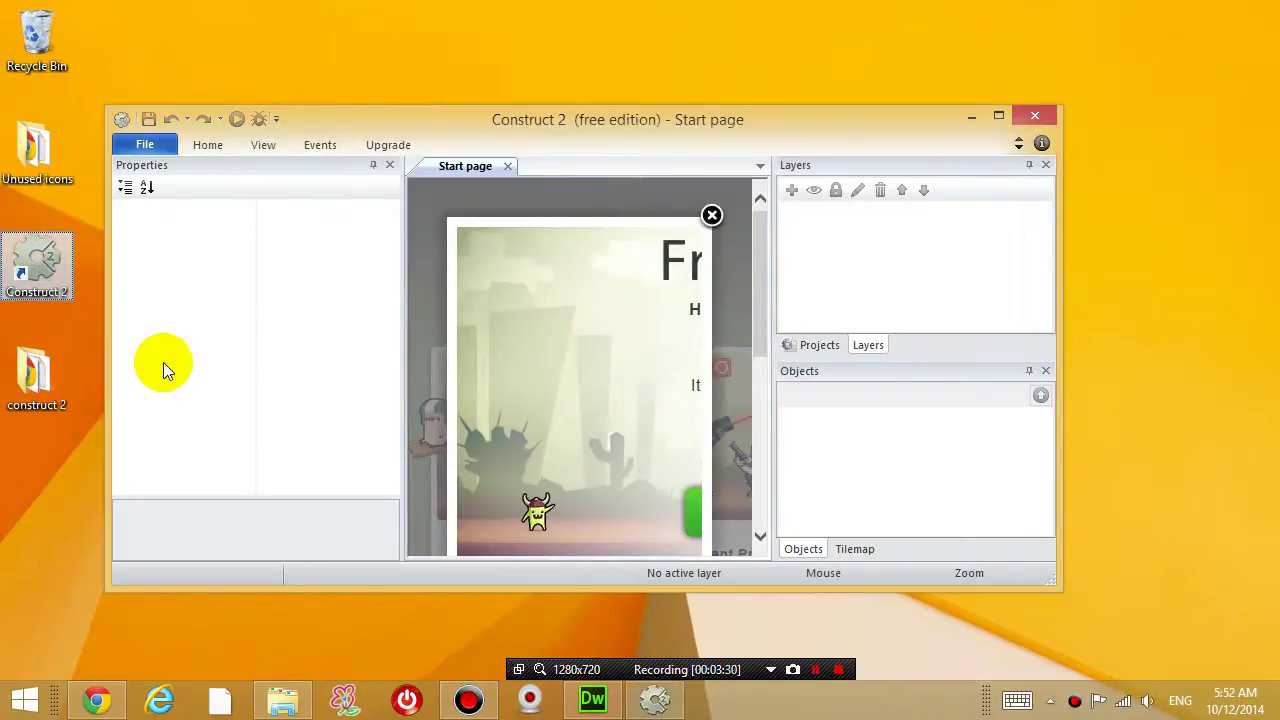
double_click(508, 123)
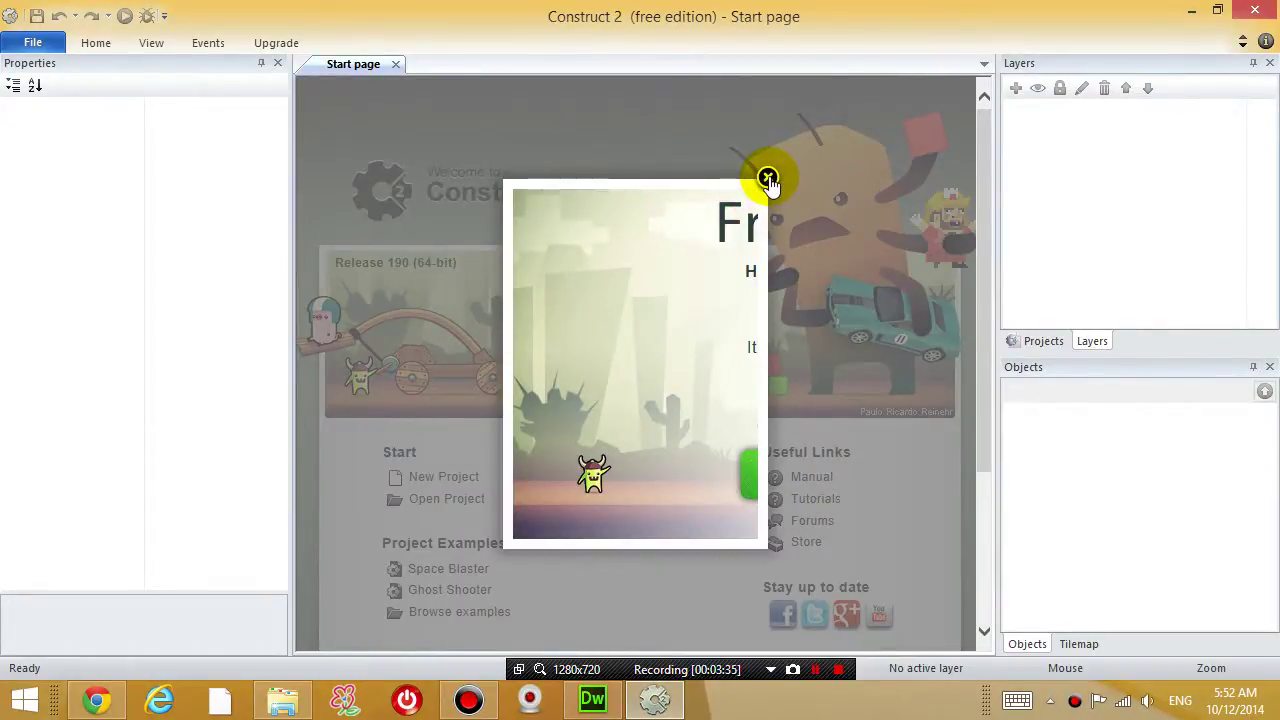
click(768, 179)
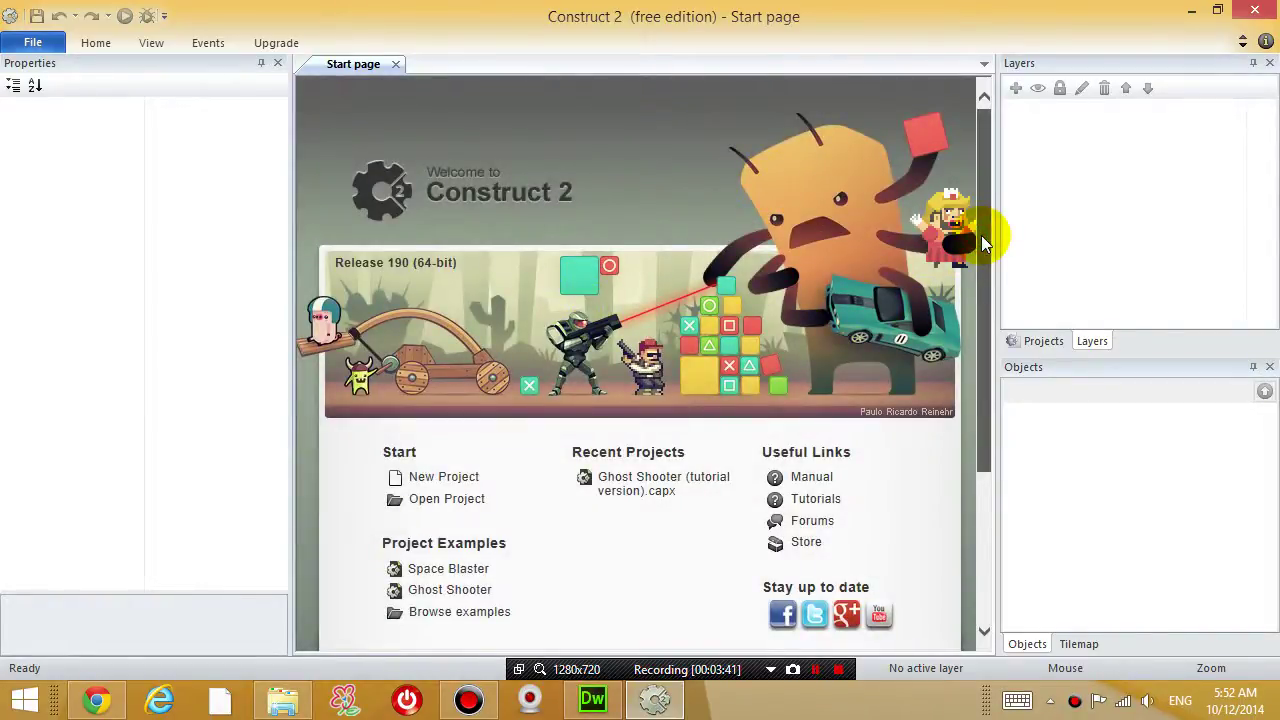
drag(981, 235, 973, 337)
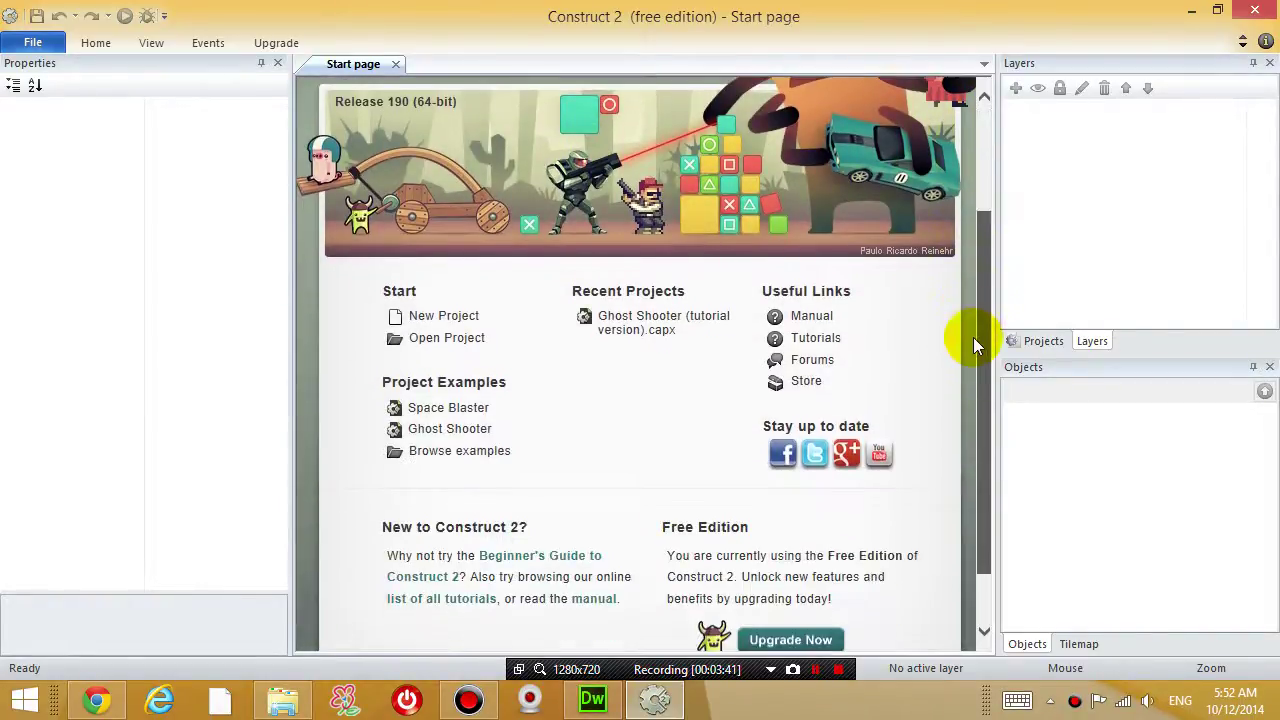
Step: Create a New empty project from the Start page, opening a blank Layout 1
click(440, 318)
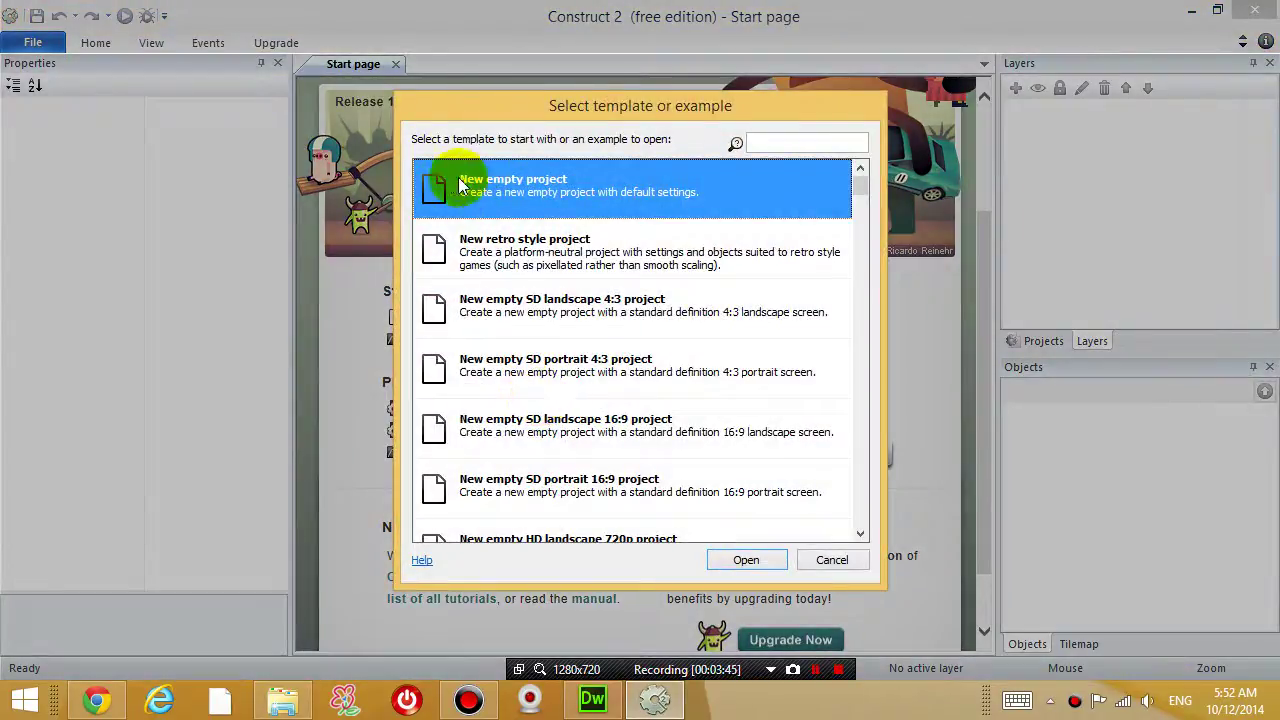
click(761, 563)
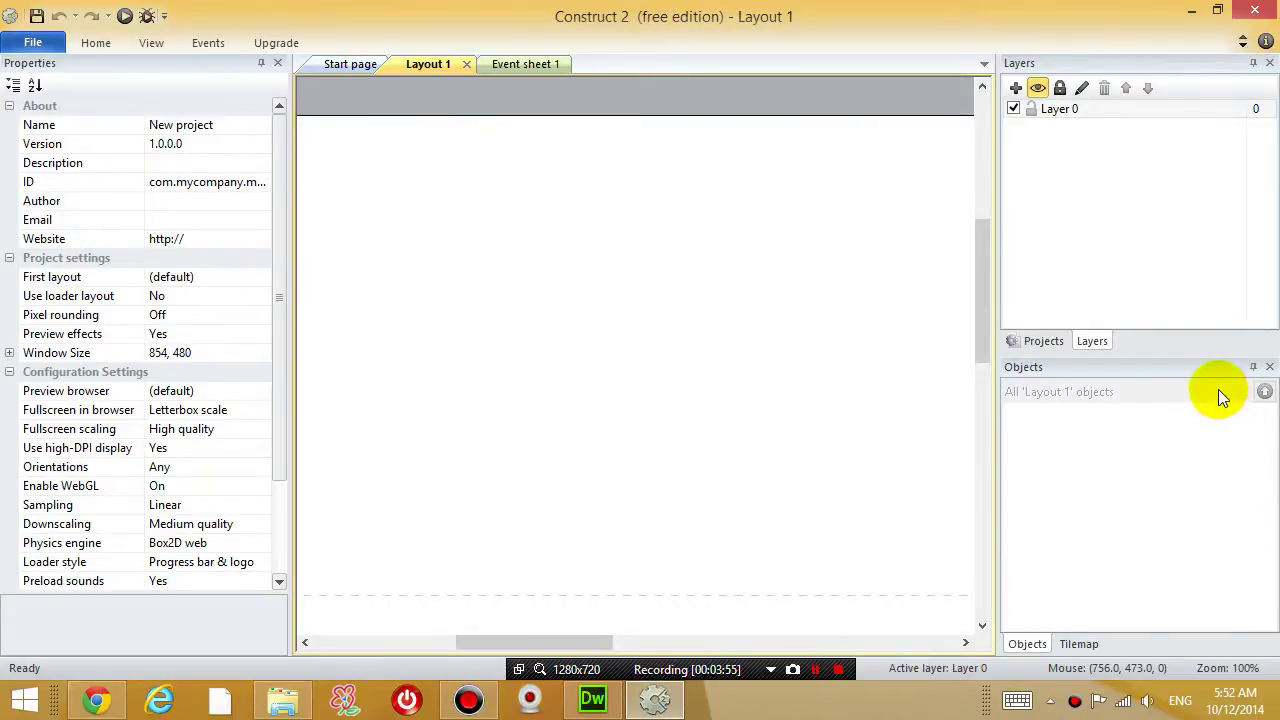
click(578, 643)
mouse_move(533, 645)
mouse_down()
mouse_move(508, 648)
mouse_move(848, 645)
mouse_move(513, 643)
mouse_up()
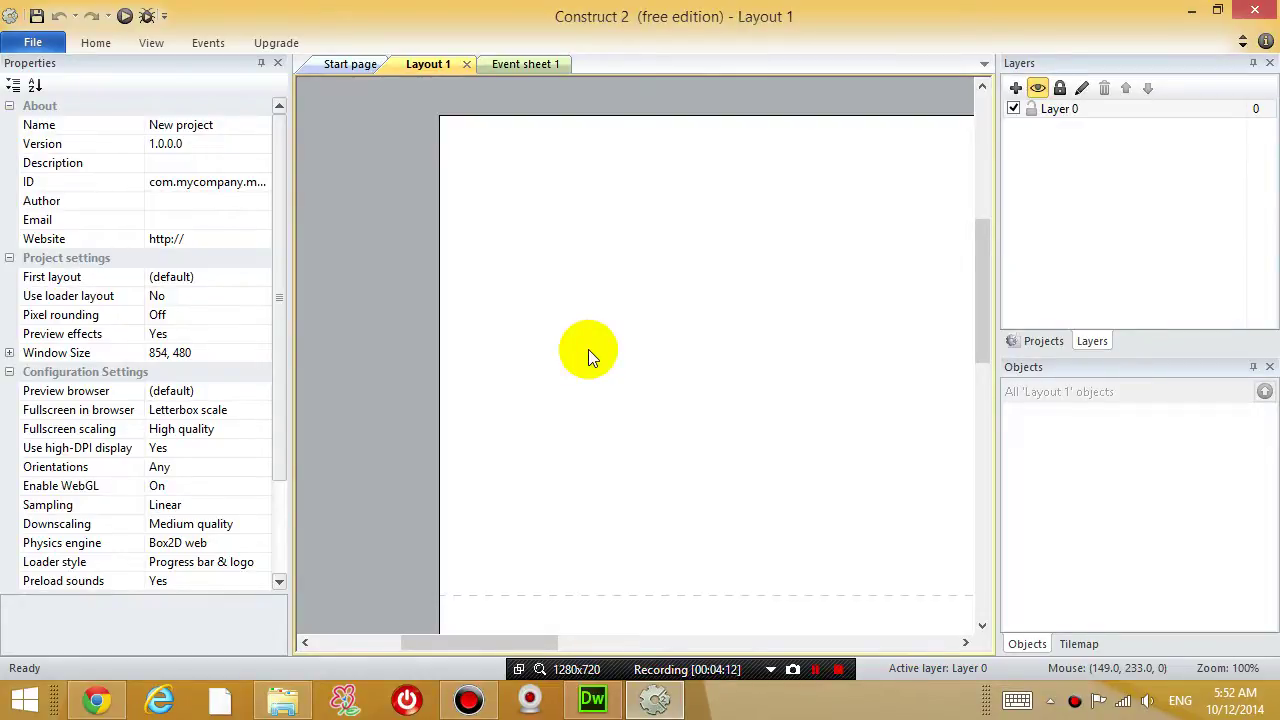
Step: Insert a Sprite on Layout 1 and open its blank 250×250 image, undoing a test pencil stroke
right_click(593, 287)
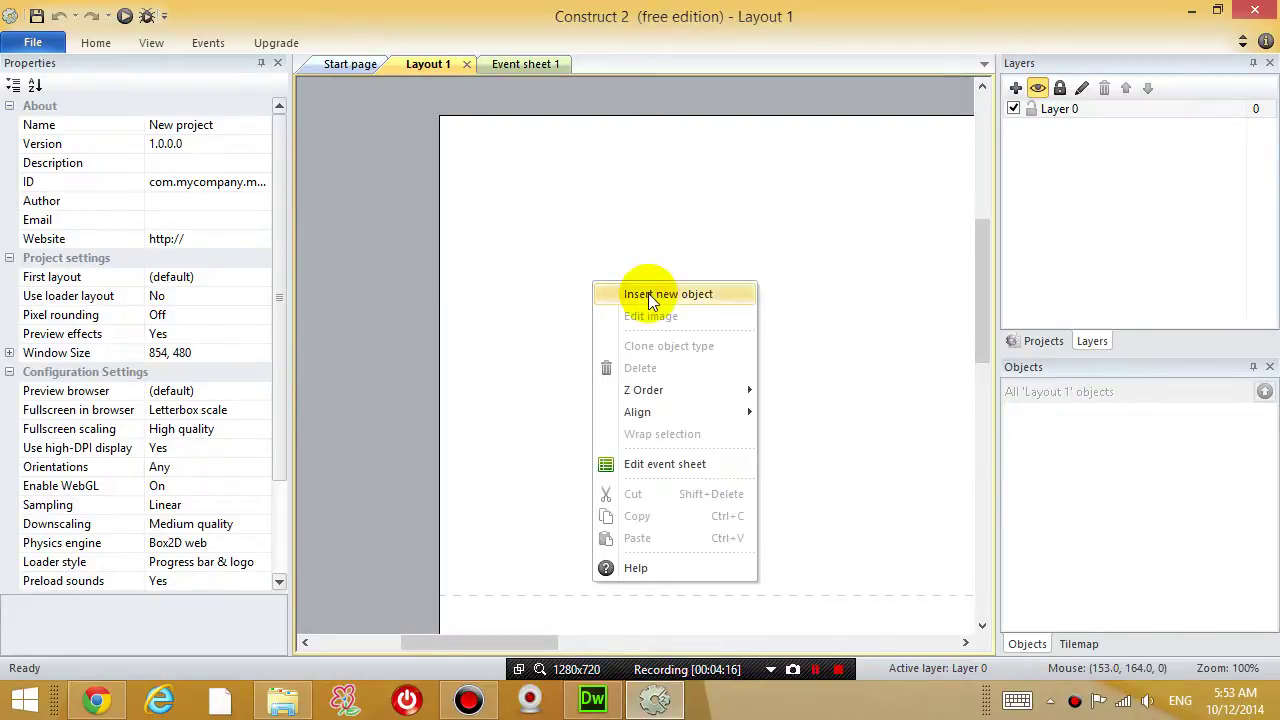
click(686, 296)
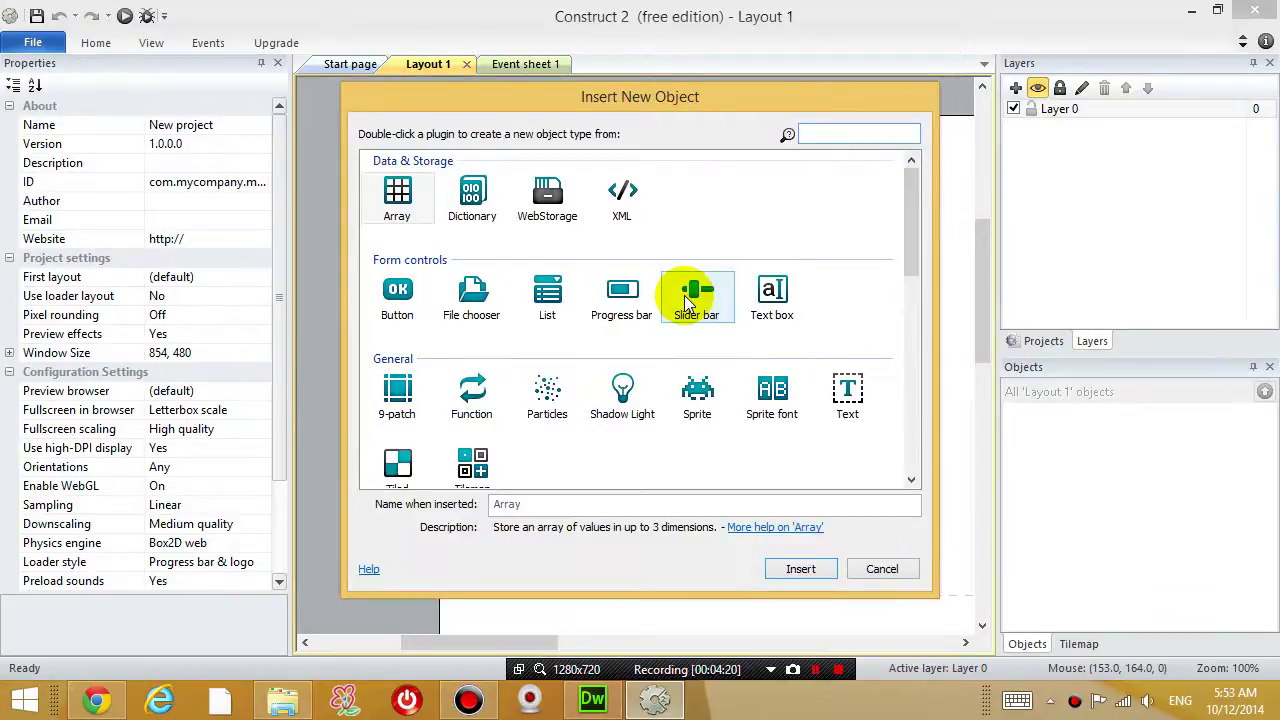
click(706, 394)
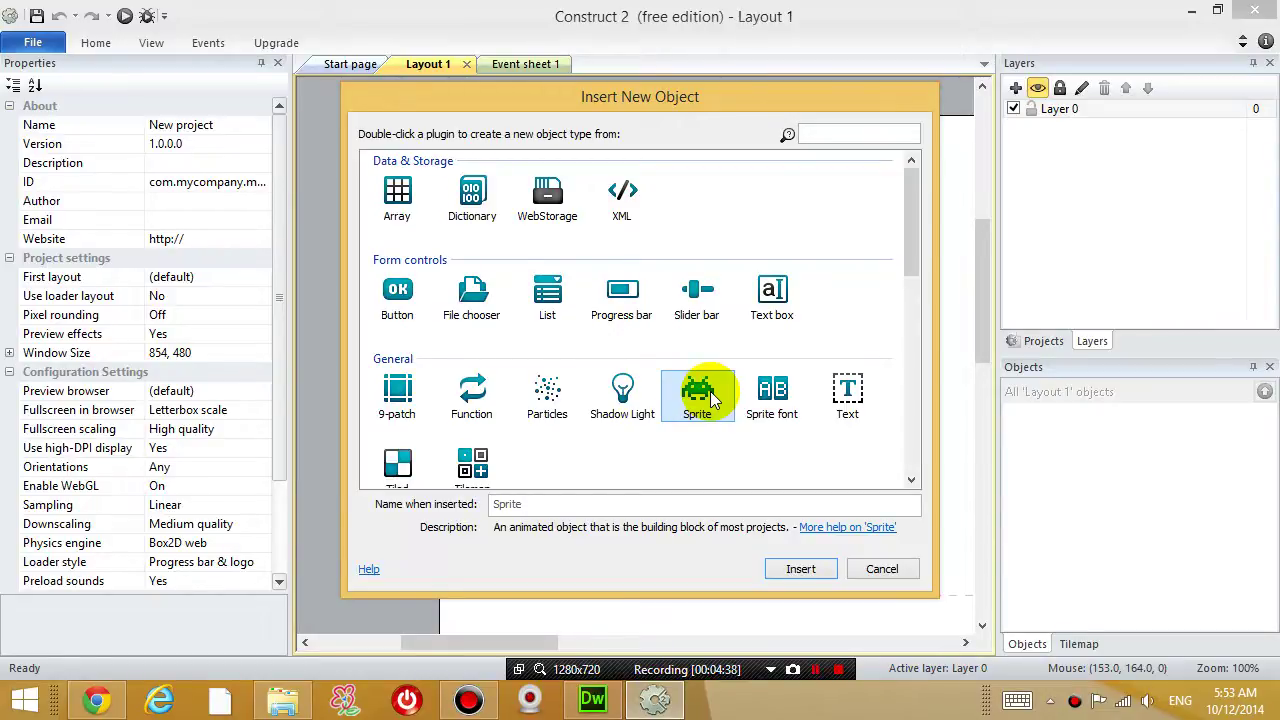
double_click(705, 395)
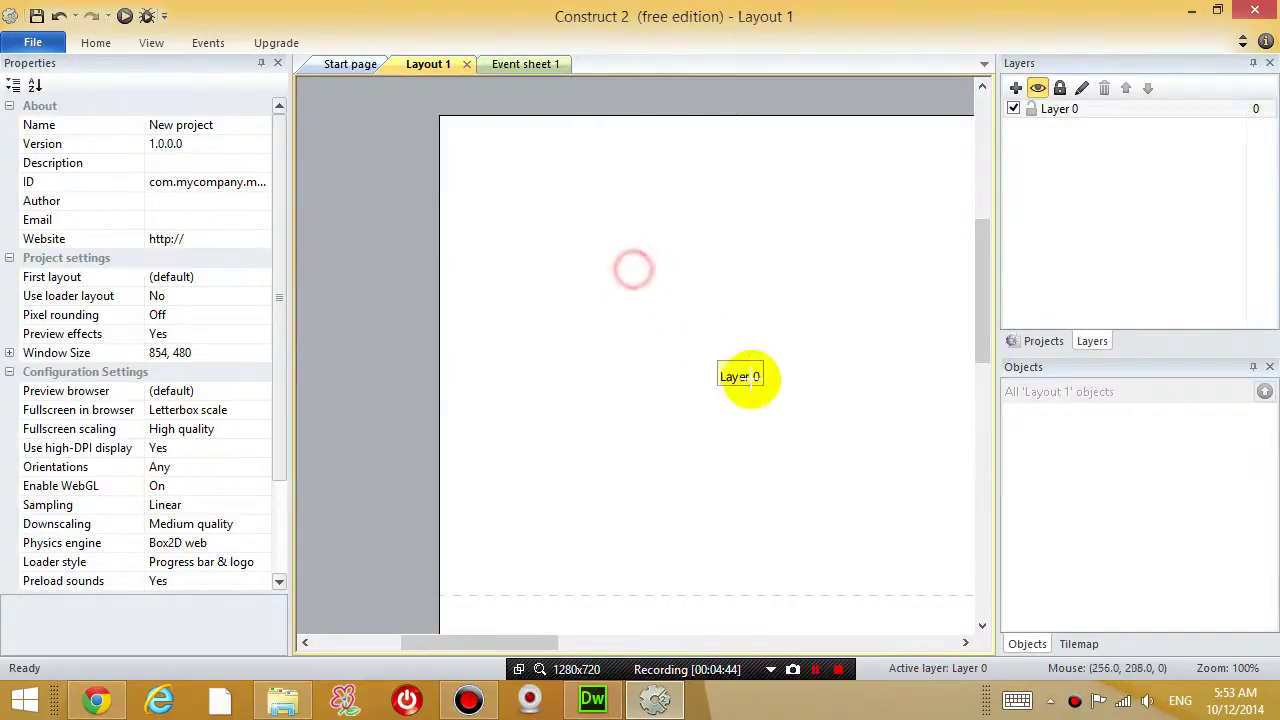
click(800, 432)
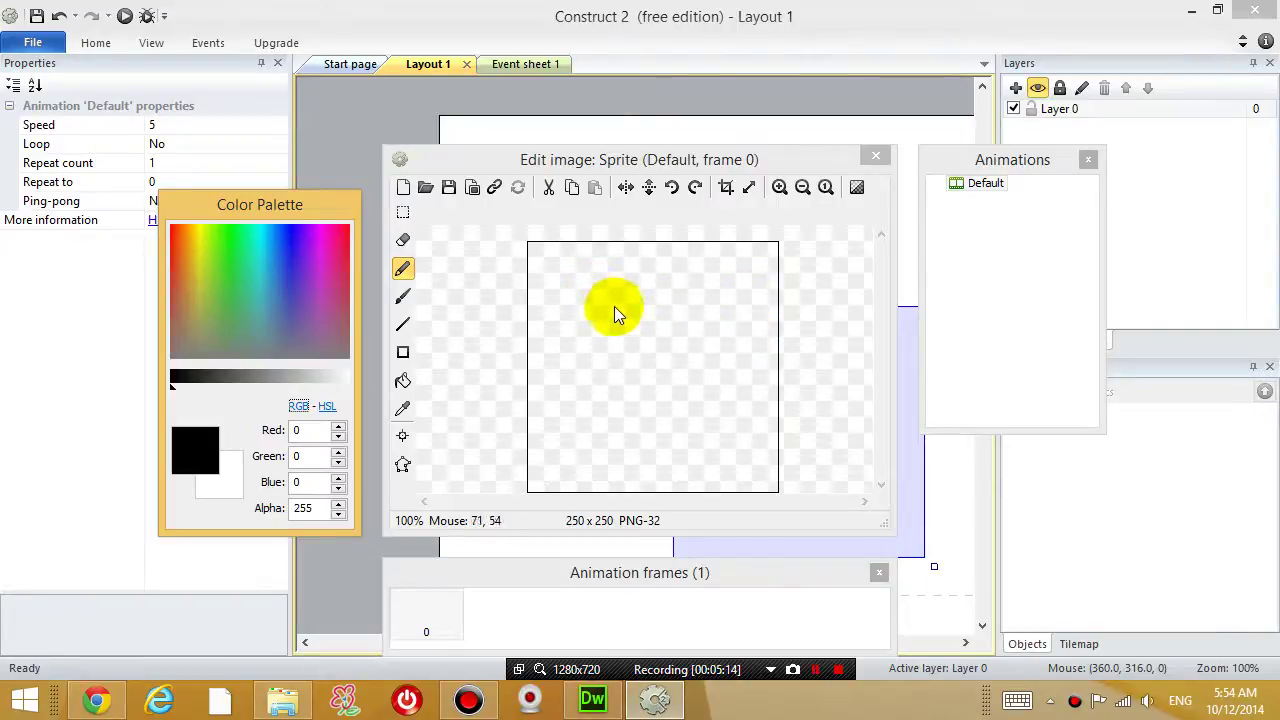
mouse_move(583, 325)
mouse_down()
mouse_move(587, 285)
mouse_move(584, 330)
mouse_move(585, 285)
mouse_move(587, 358)
mouse_move(574, 362)
mouse_move(568, 402)
mouse_move(614, 416)
mouse_move(636, 375)
mouse_up()
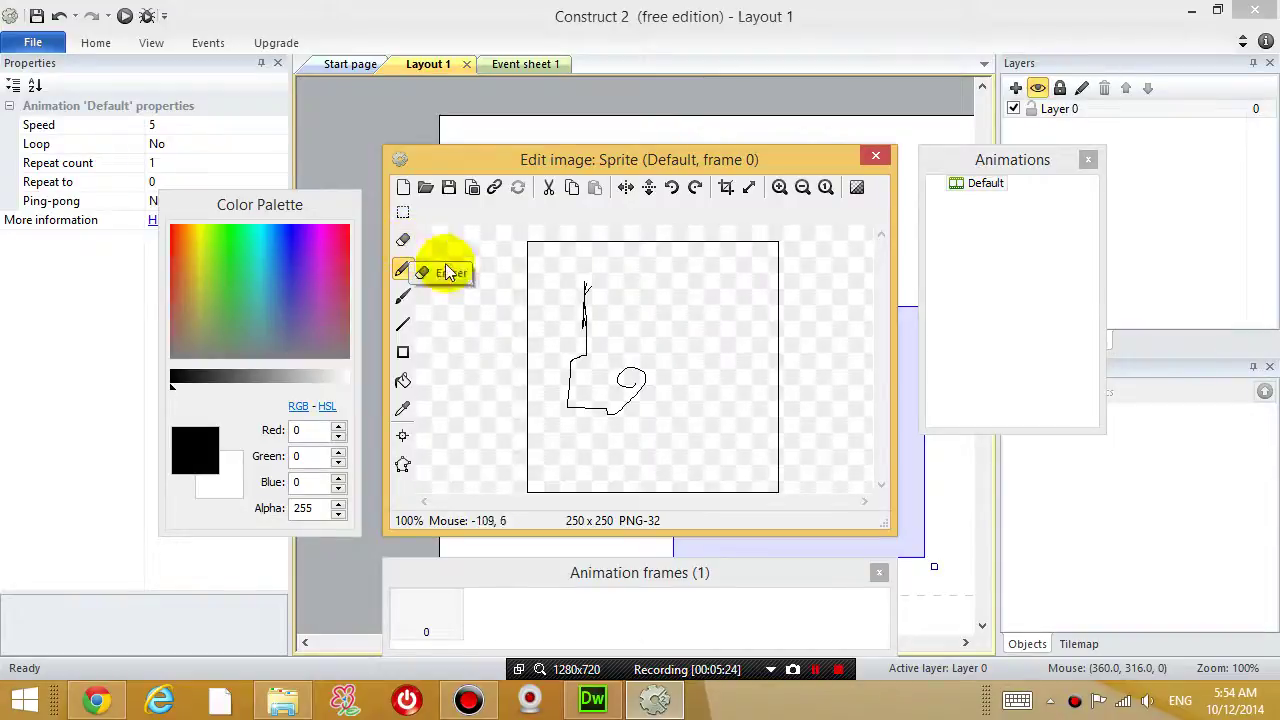
key(ctrl+z)
key(ctrl+z)
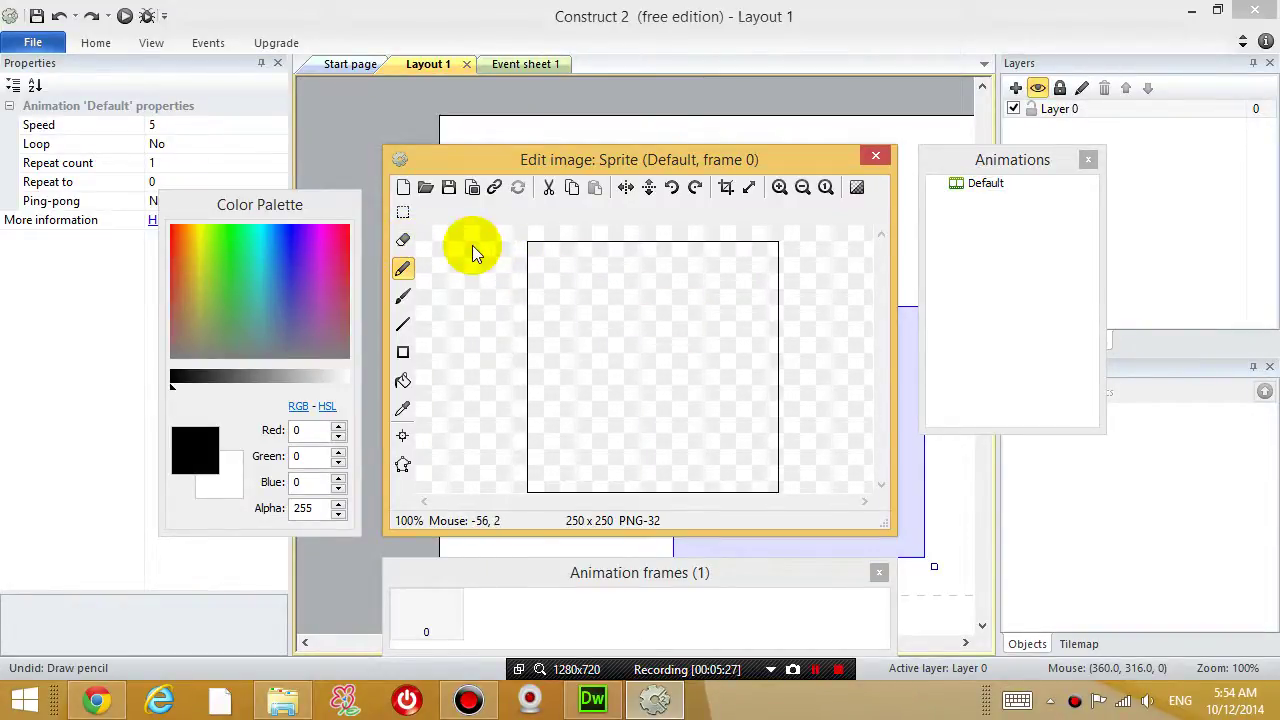
Step: Load playerShip1_blue.png from the Space shooter folder as the sprite's frame 0 image
click(428, 194)
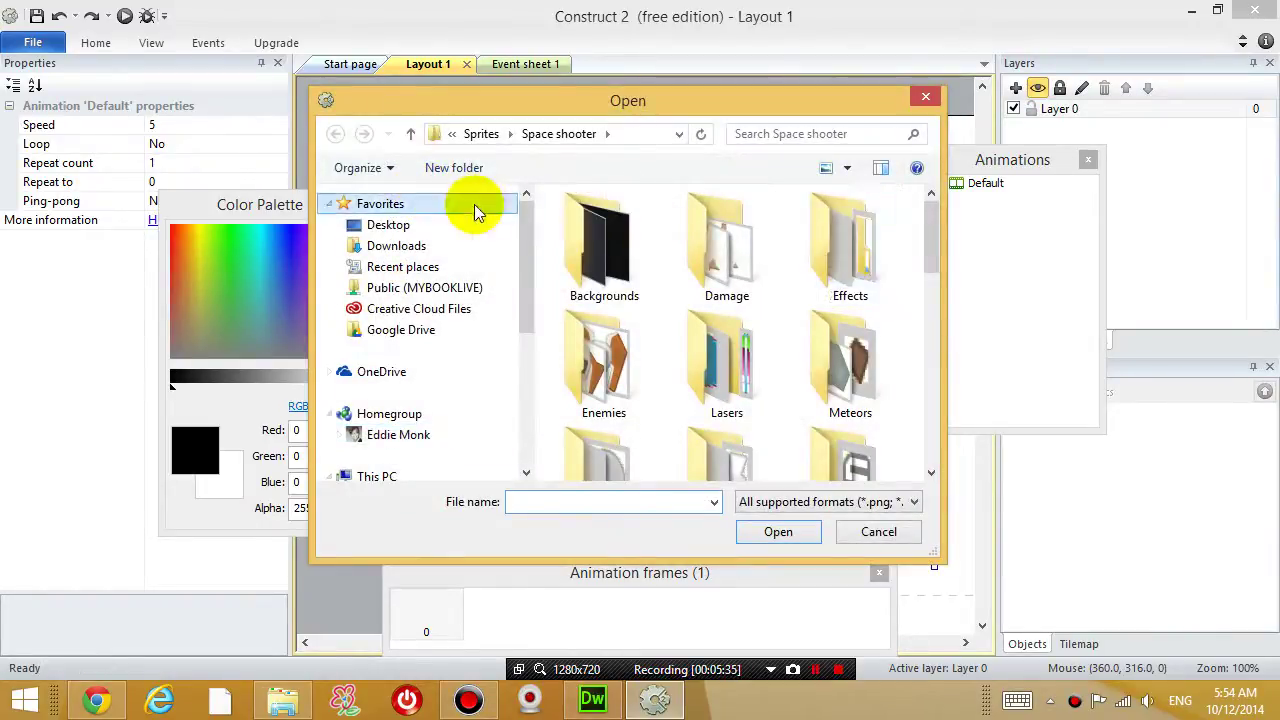
click(636, 134)
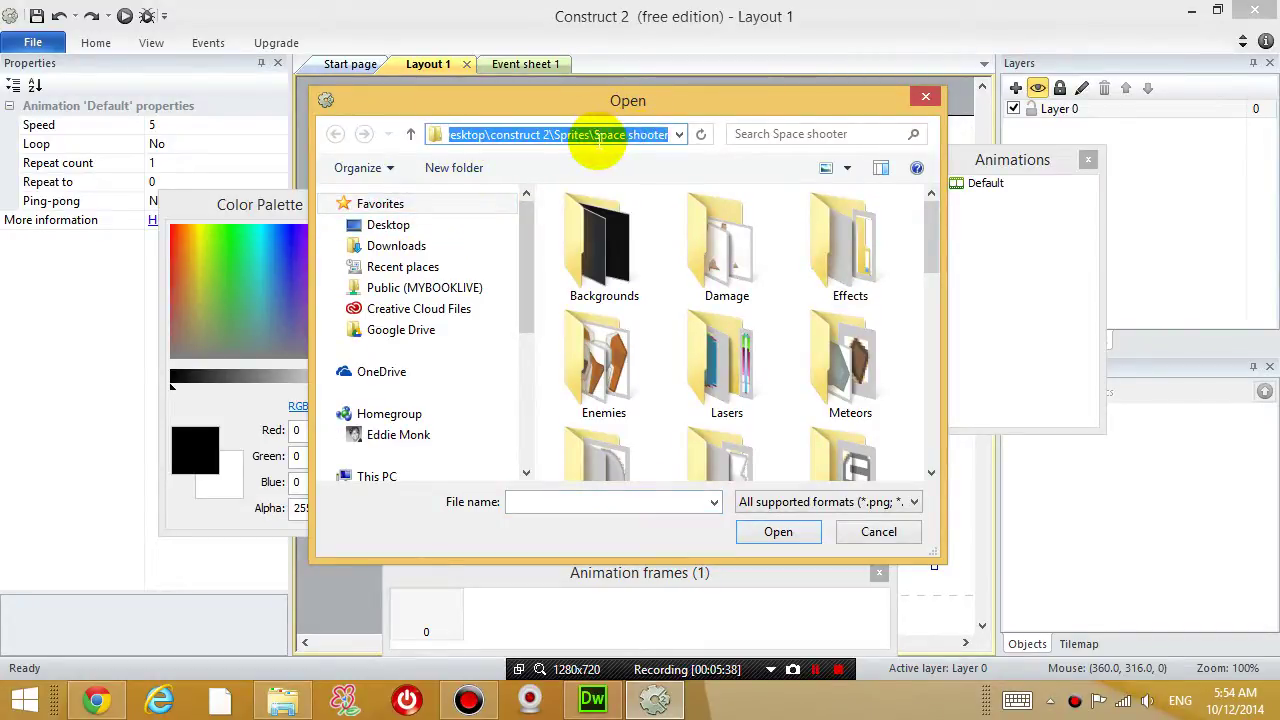
drag(586, 134, 690, 134)
click(640, 136)
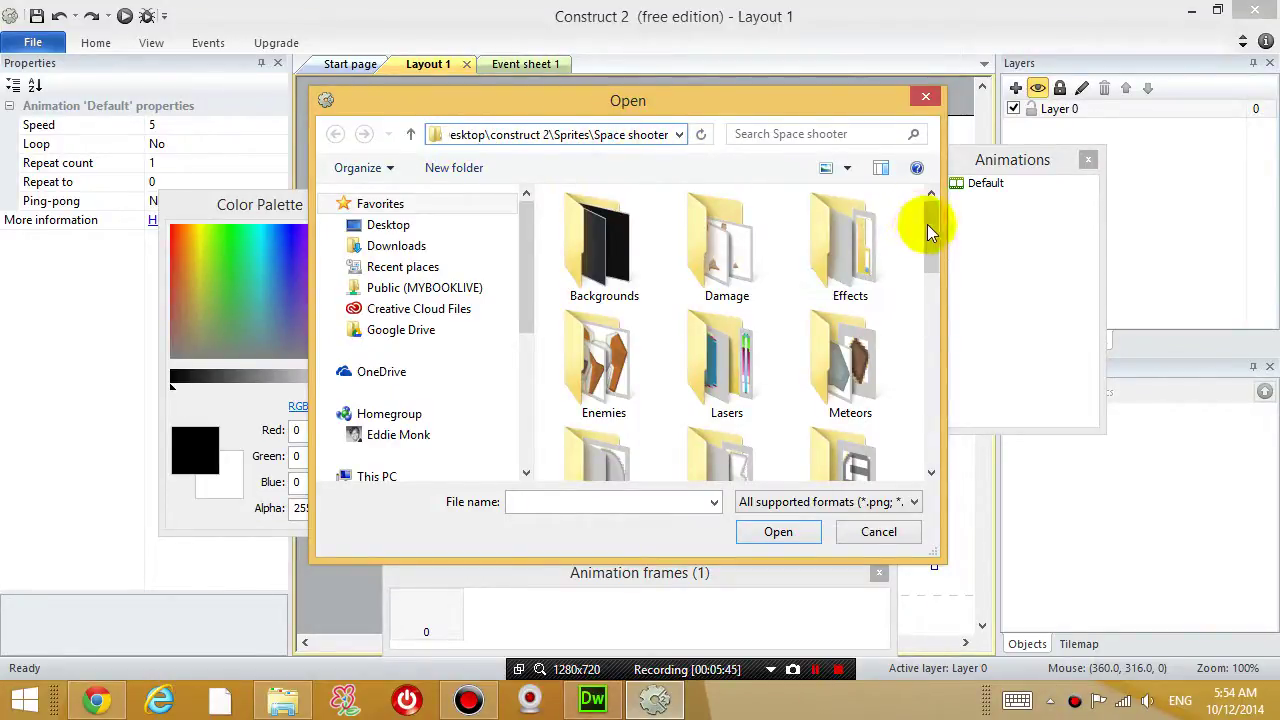
mouse_move(927, 226)
mouse_down()
mouse_move(927, 266)
mouse_move(928, 249)
mouse_up()
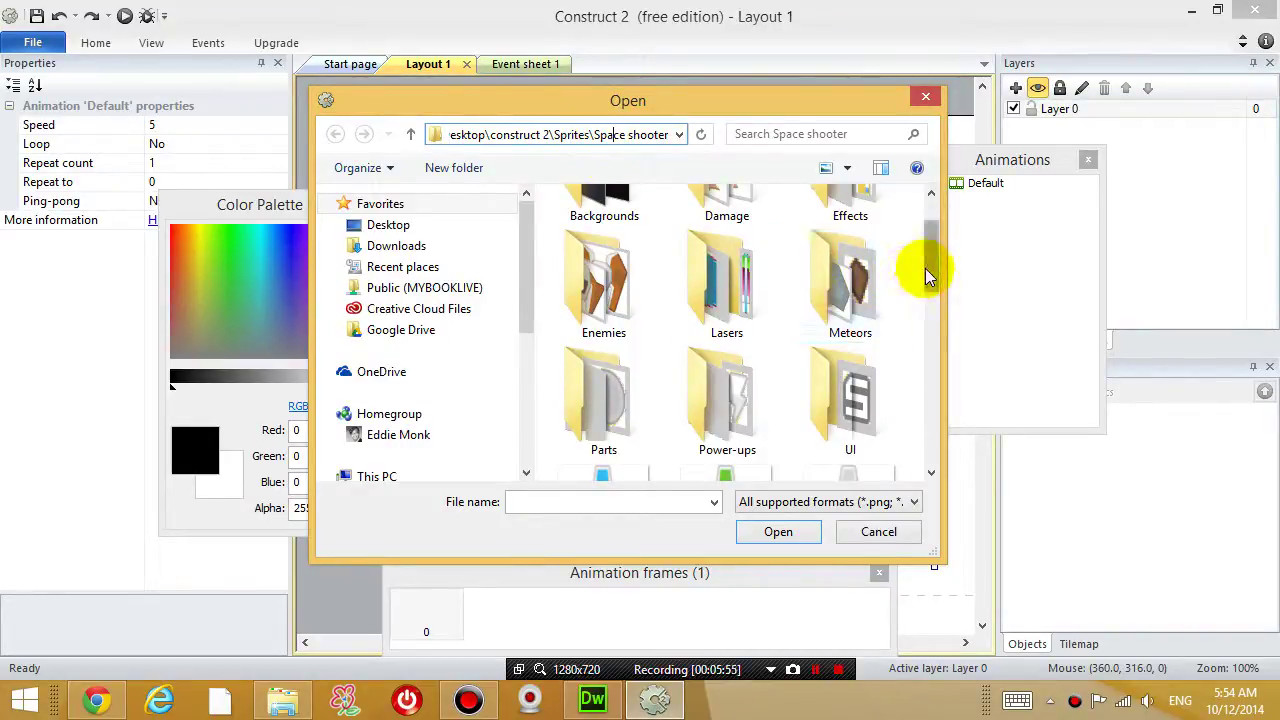
scroll(928, 282, down, 2)
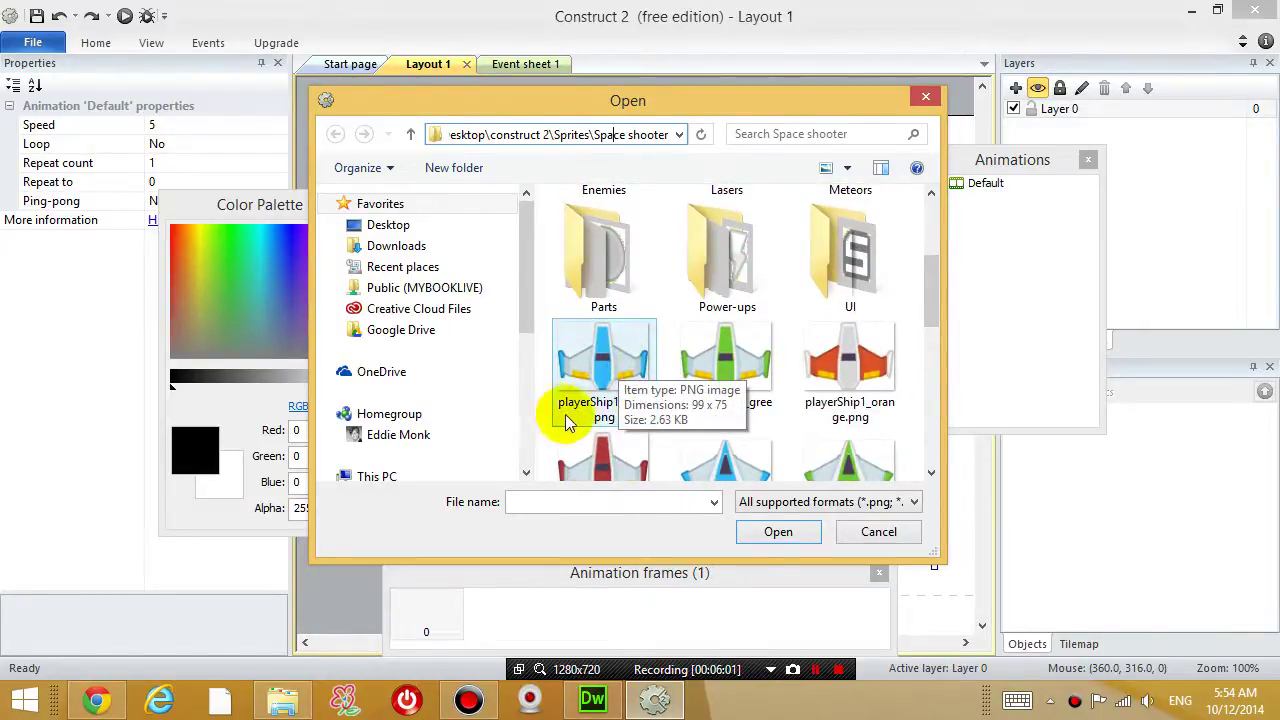
double_click(625, 365)
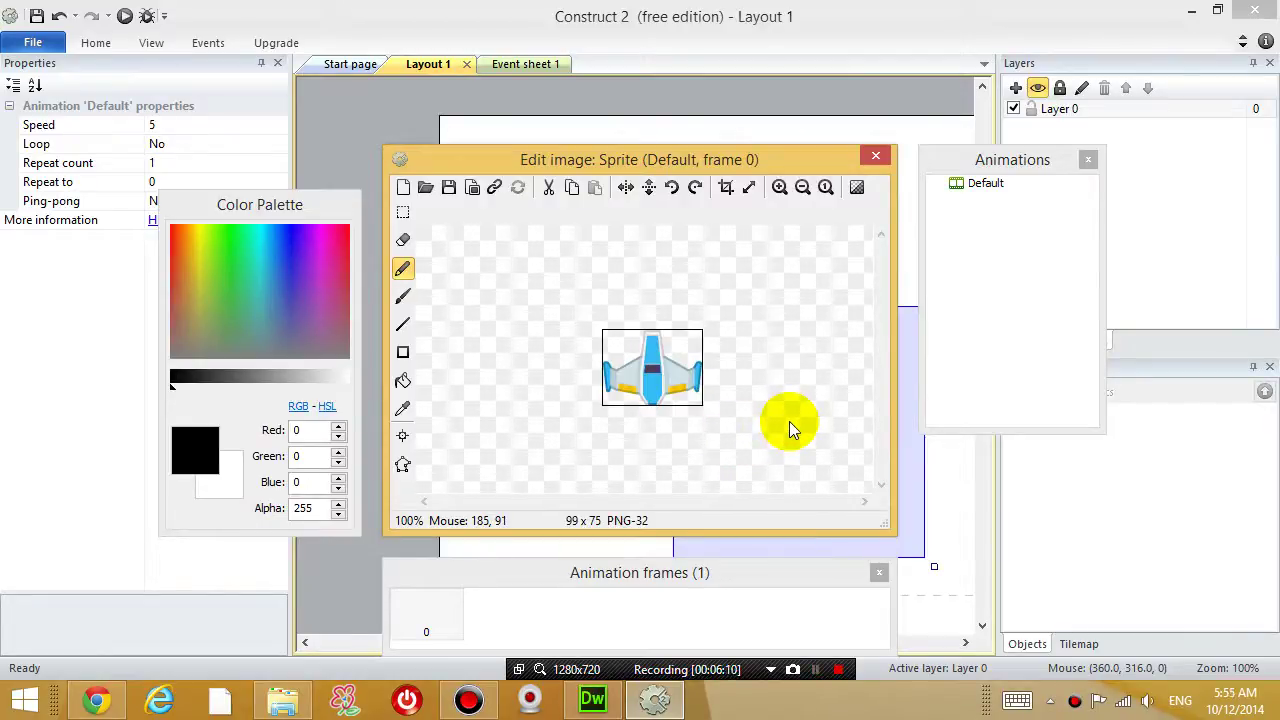
Step: Rotate the ship image 90° clockwise to face right and close the image editor
click(695, 188)
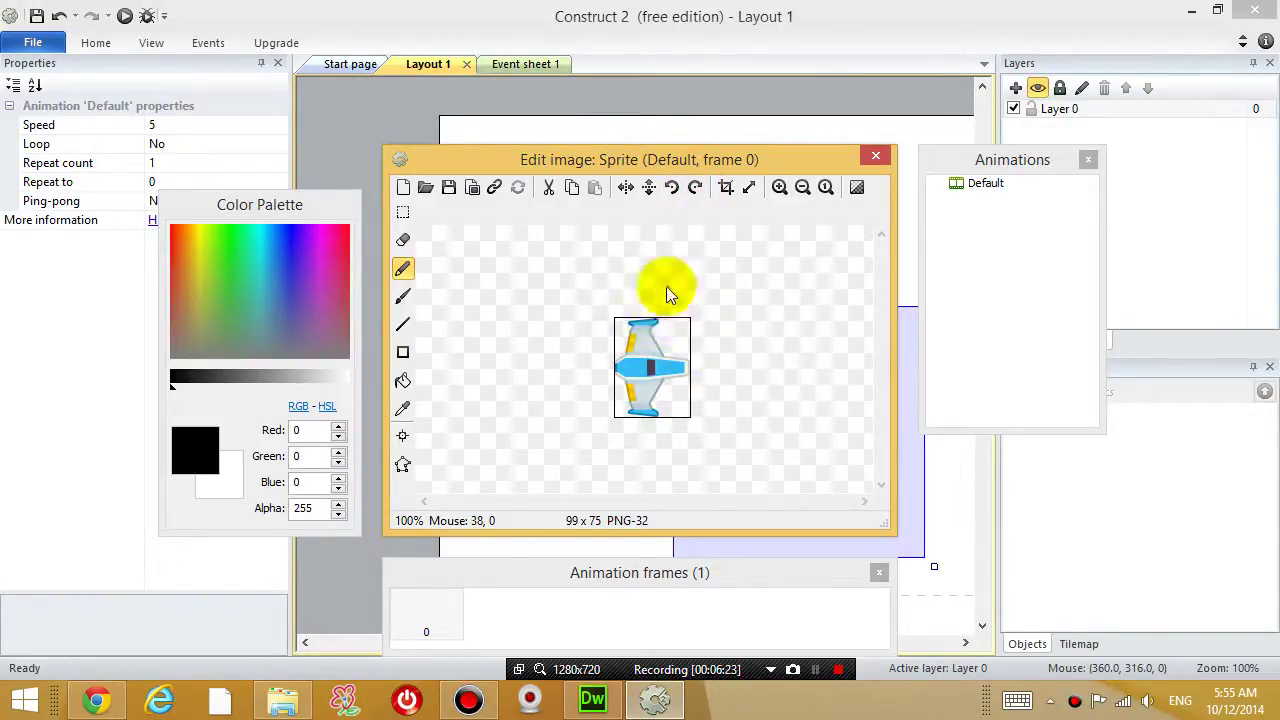
click(672, 188)
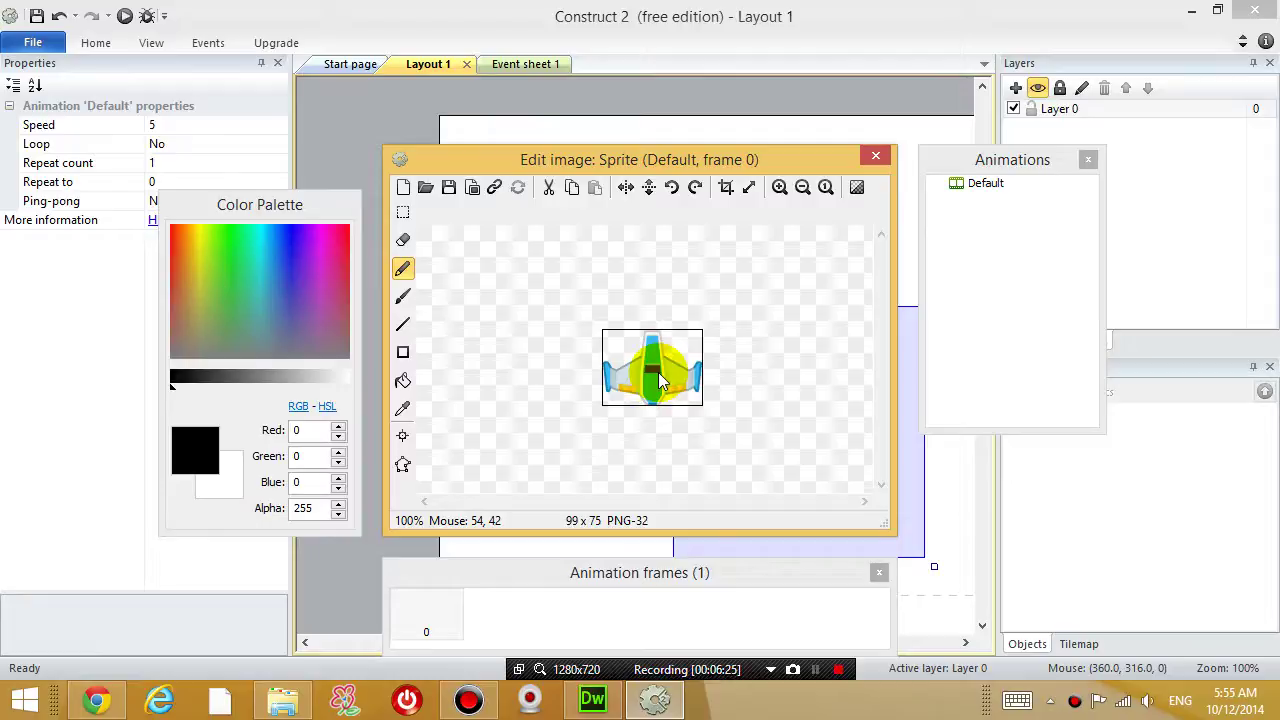
click(695, 187)
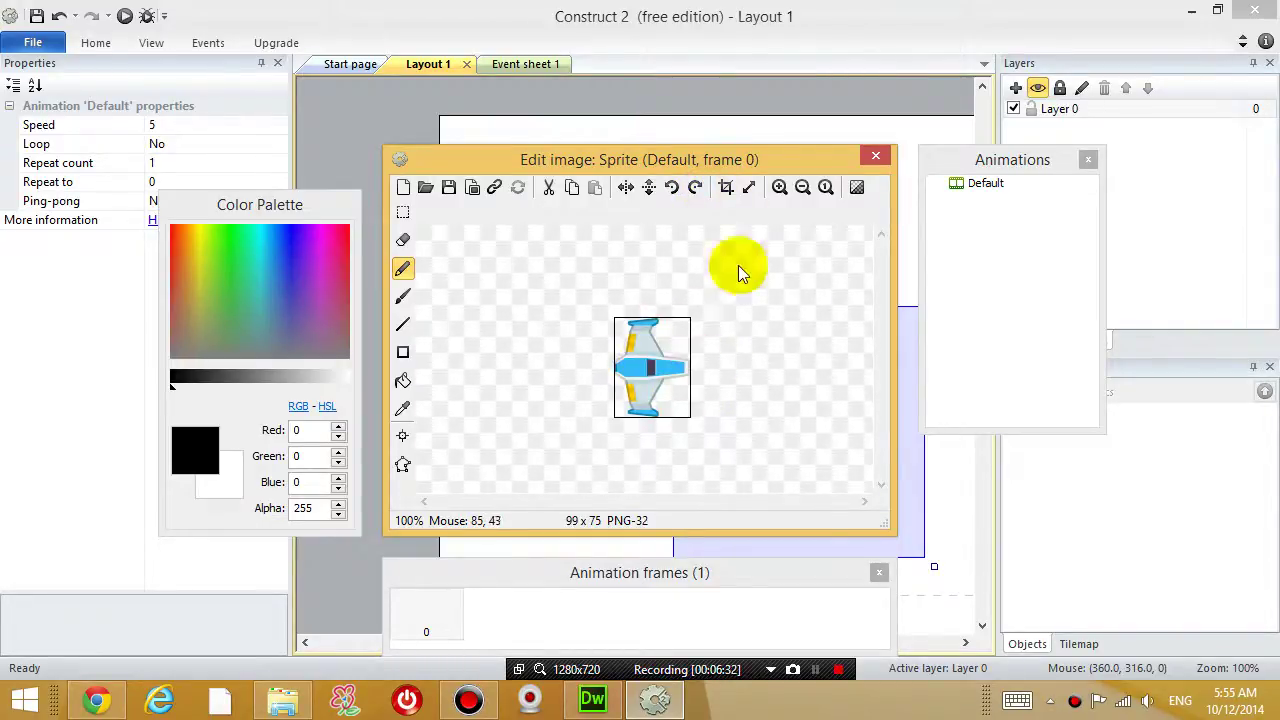
click(876, 158)
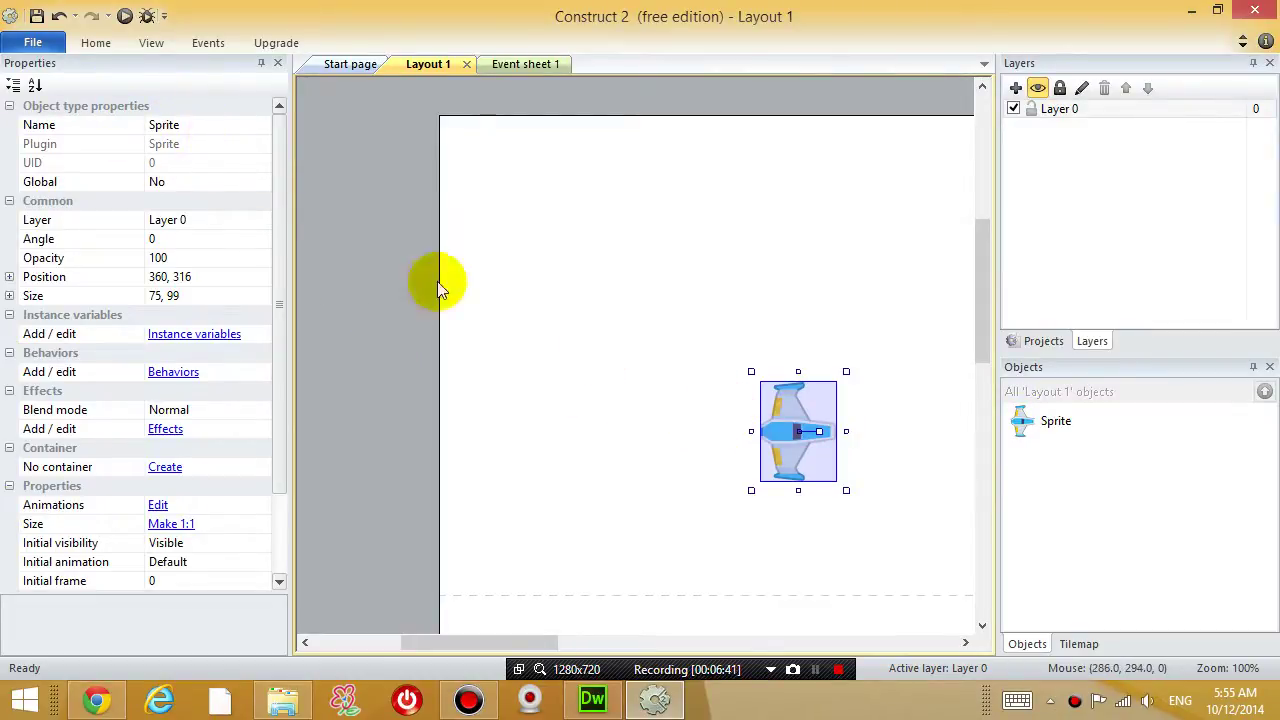
Step: Drag the ship sprite up-left to position 235, 191 on Layout 1
click(675, 387)
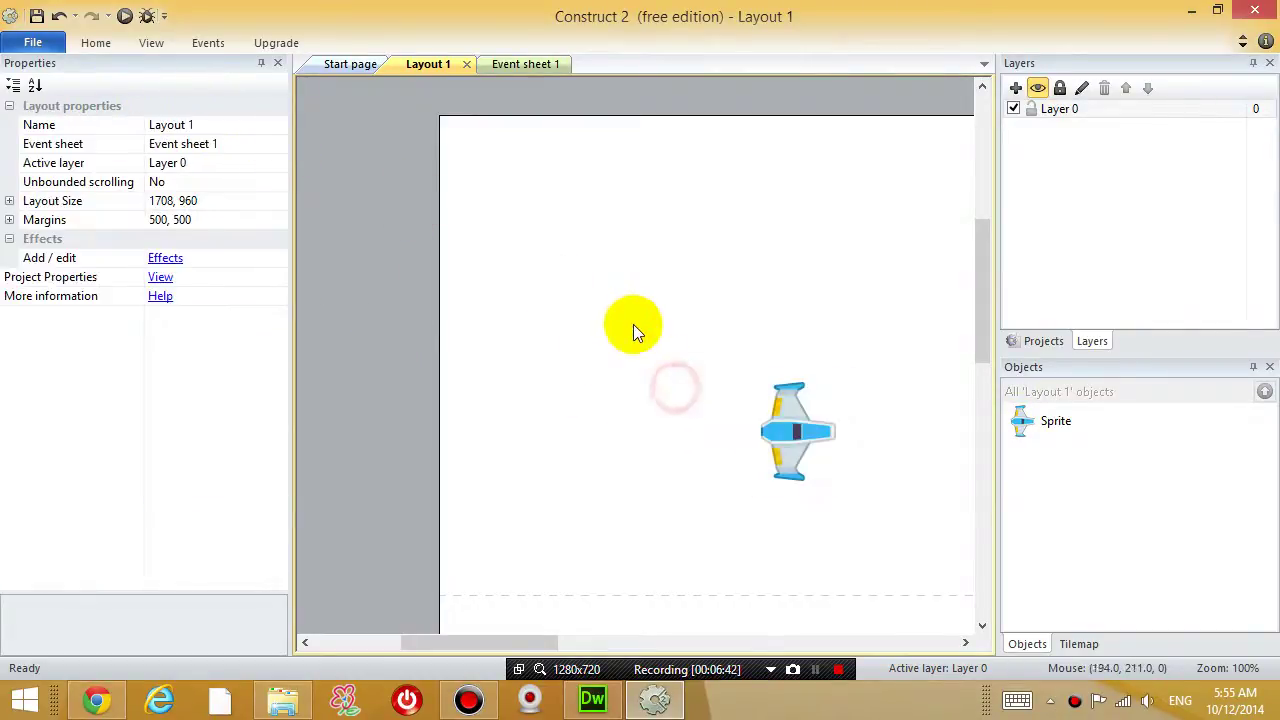
click(795, 440)
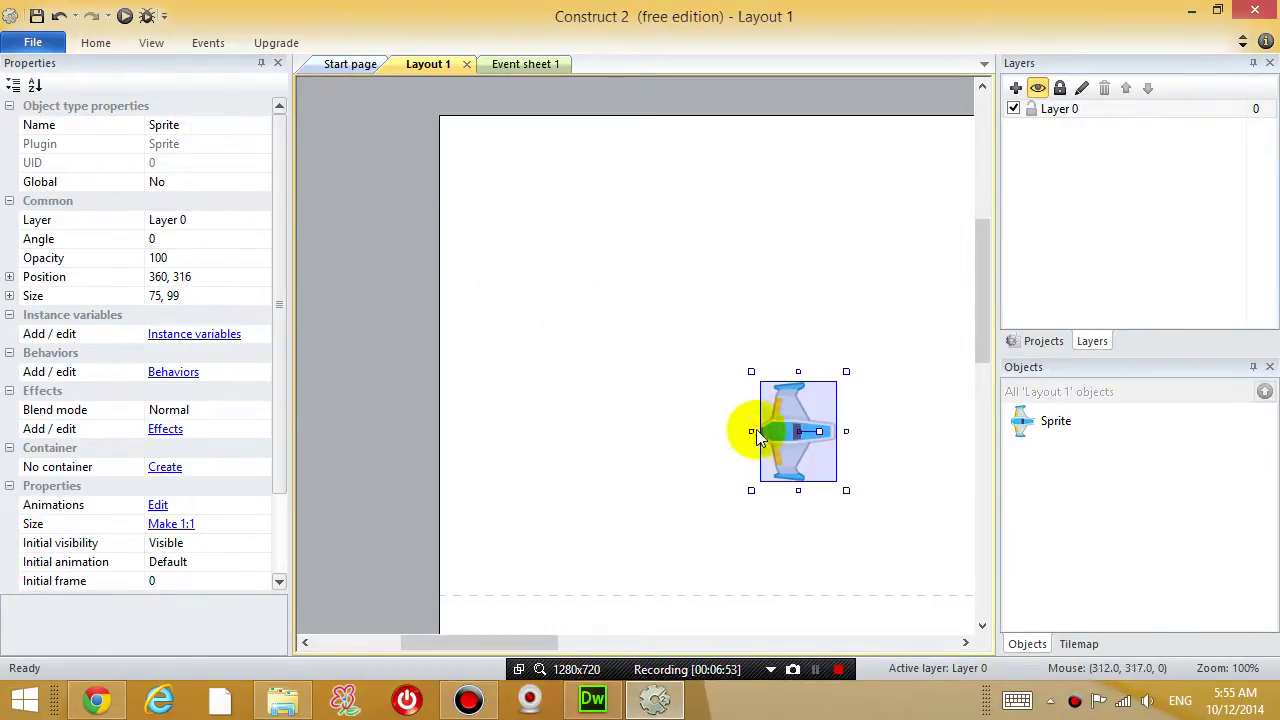
drag(808, 428, 683, 303)
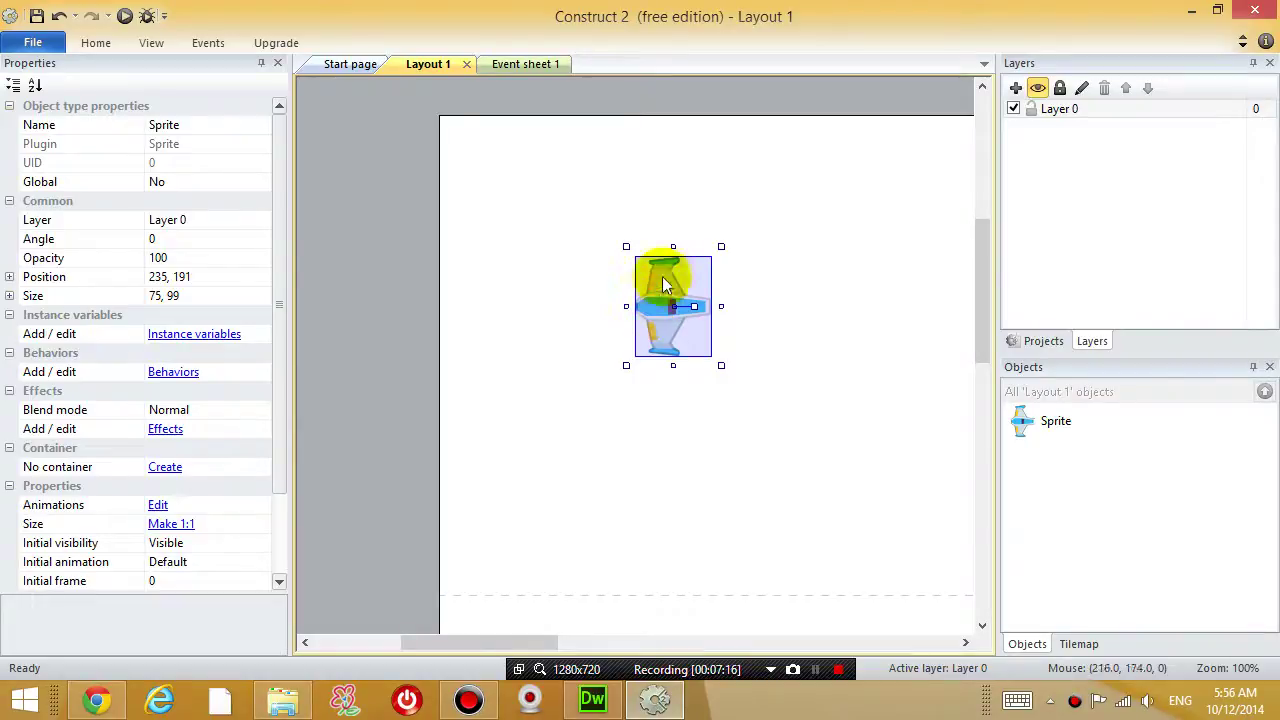
Step: Preview Layout 1 in the browser, confirm the ship stays still, then close the preview
click(125, 19)
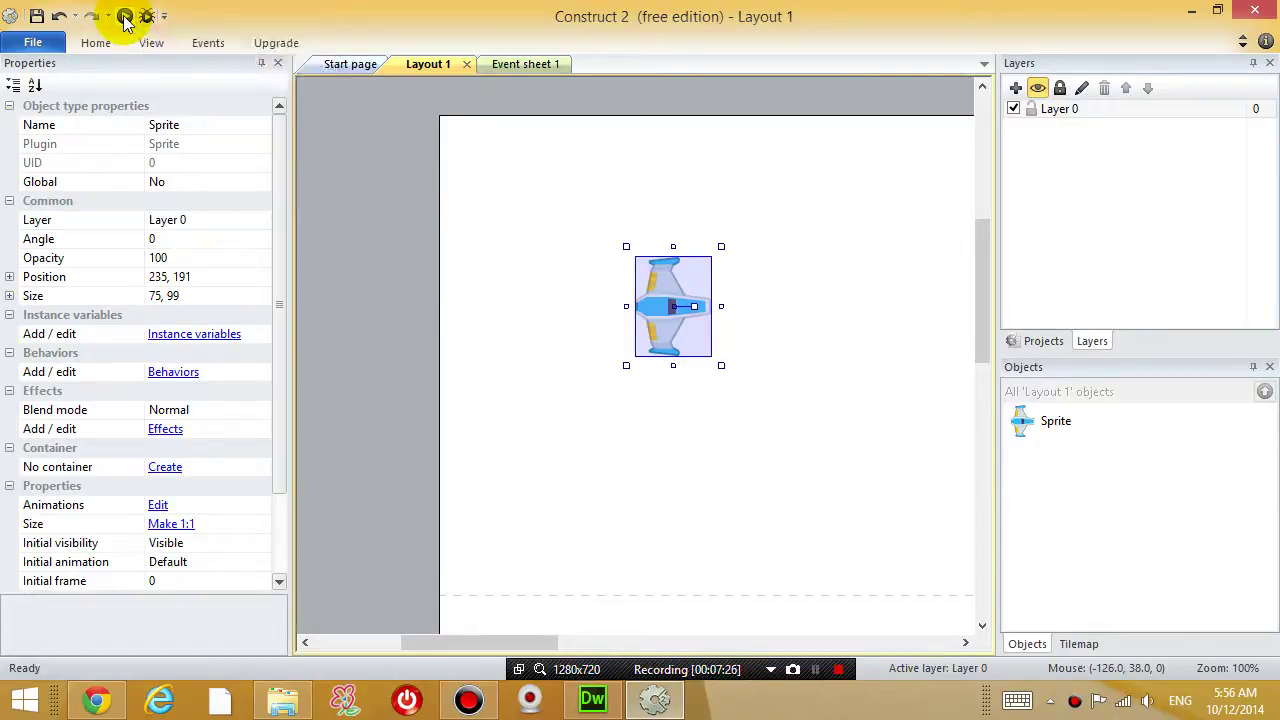
click(125, 19)
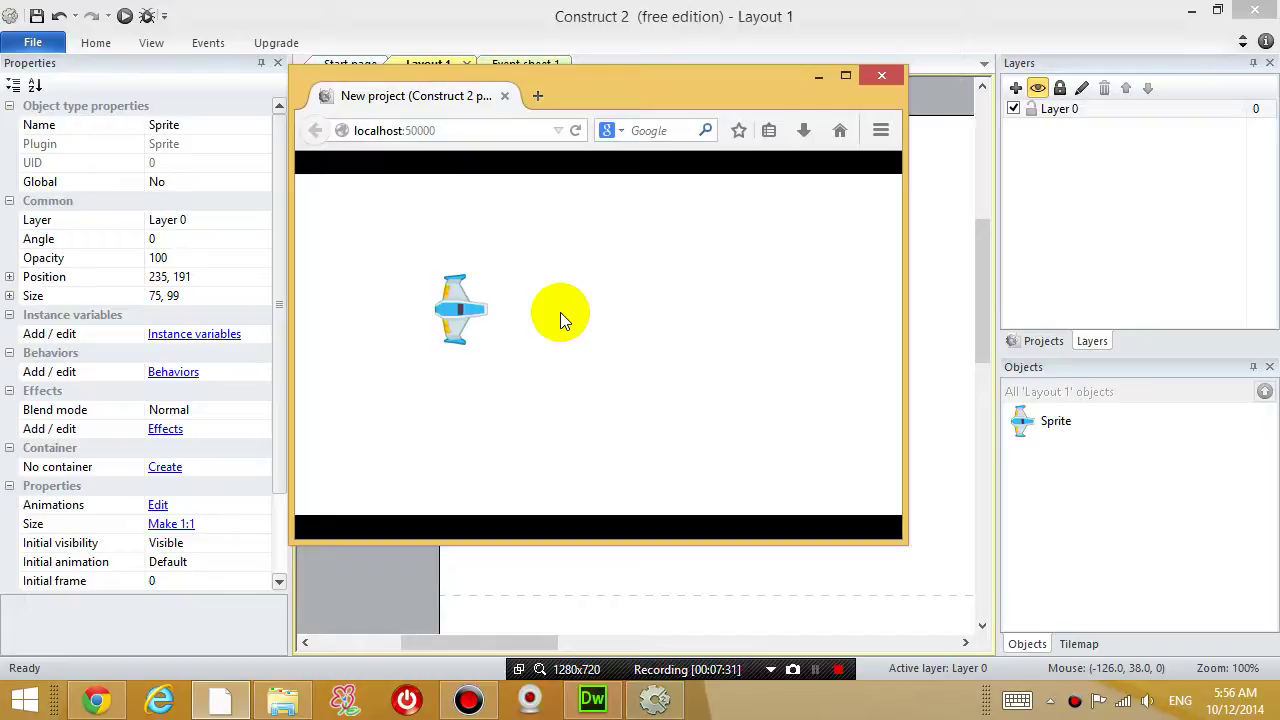
click(572, 315)
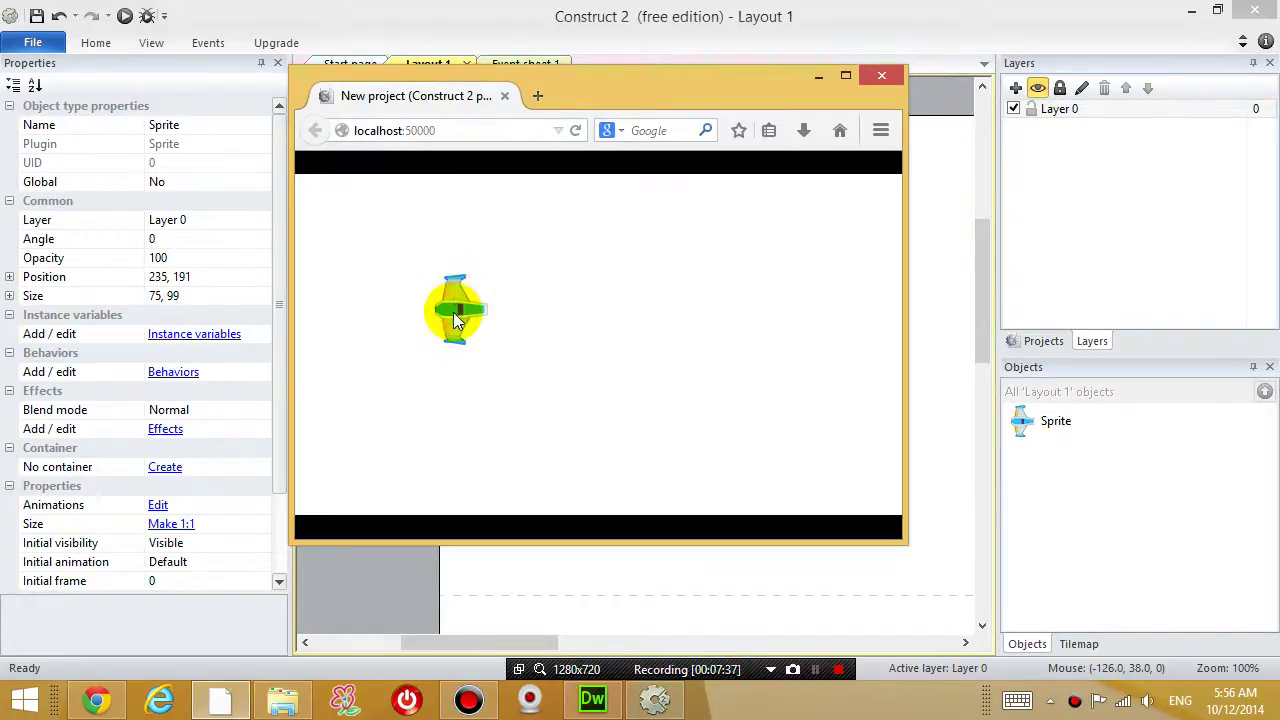
click(431, 260)
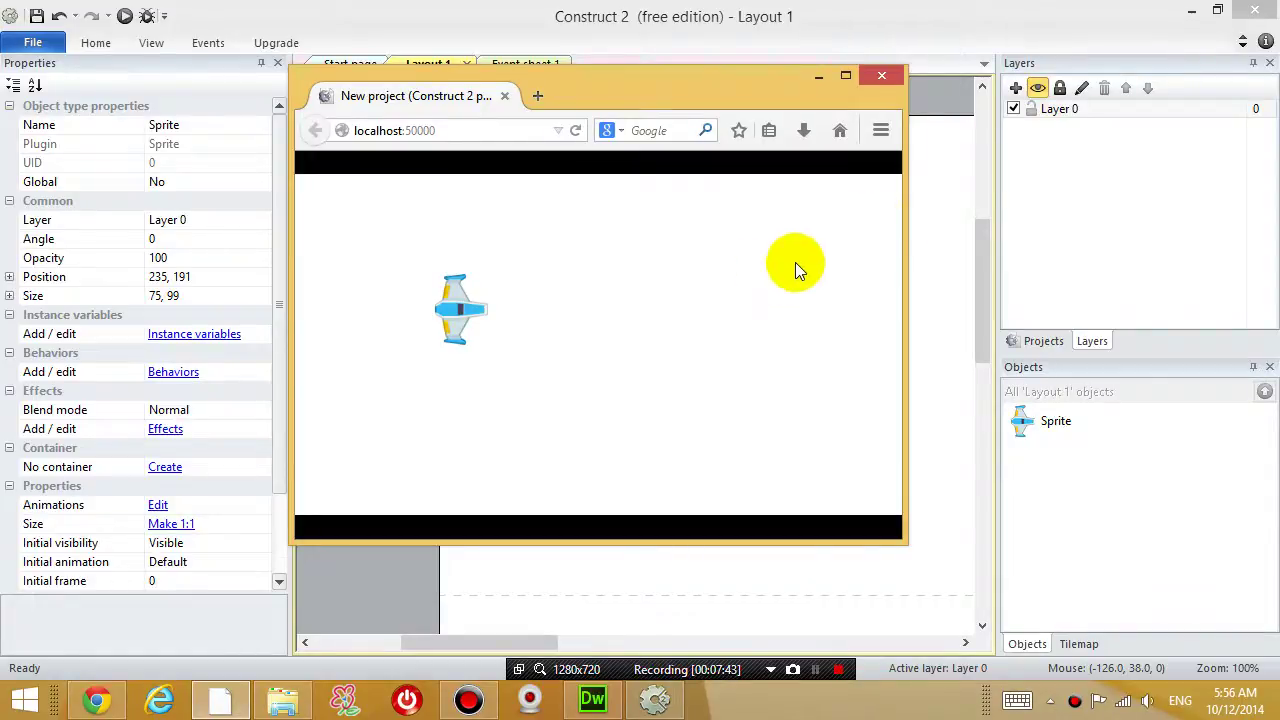
click(898, 74)
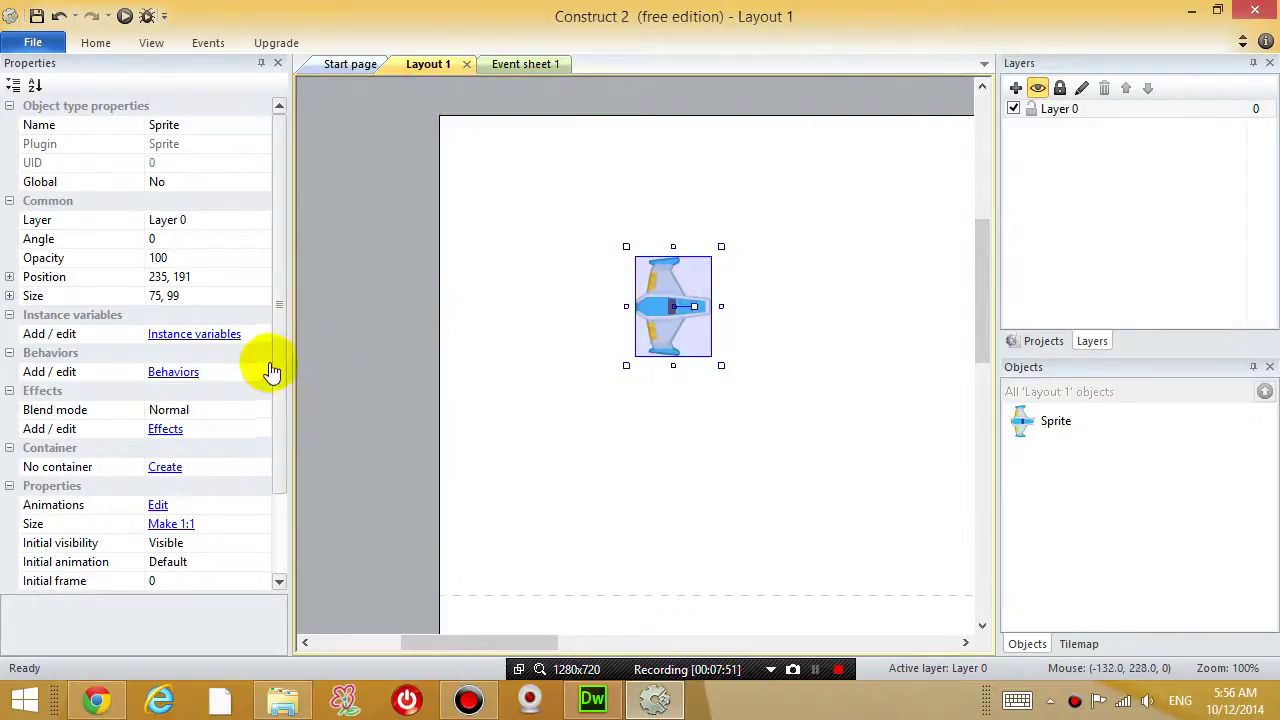
Step: Add the 8 Direction behavior from the Movements category to the ship sprite
click(174, 372)
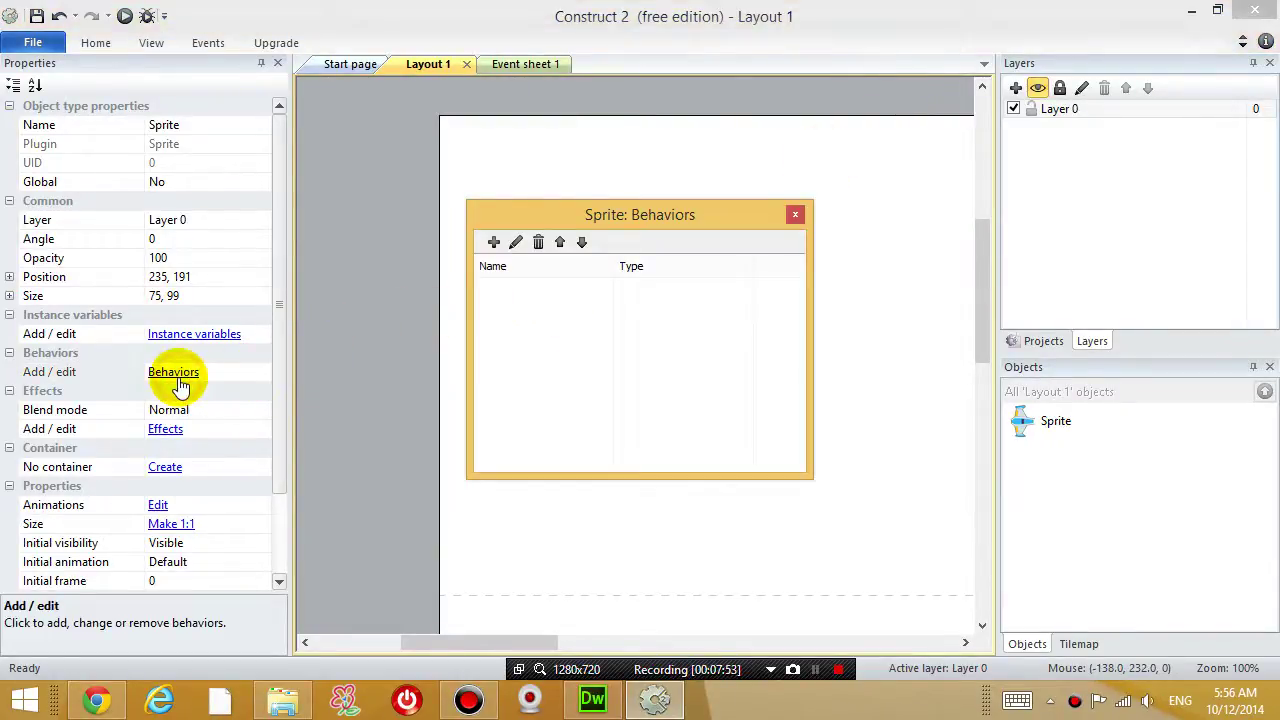
click(495, 243)
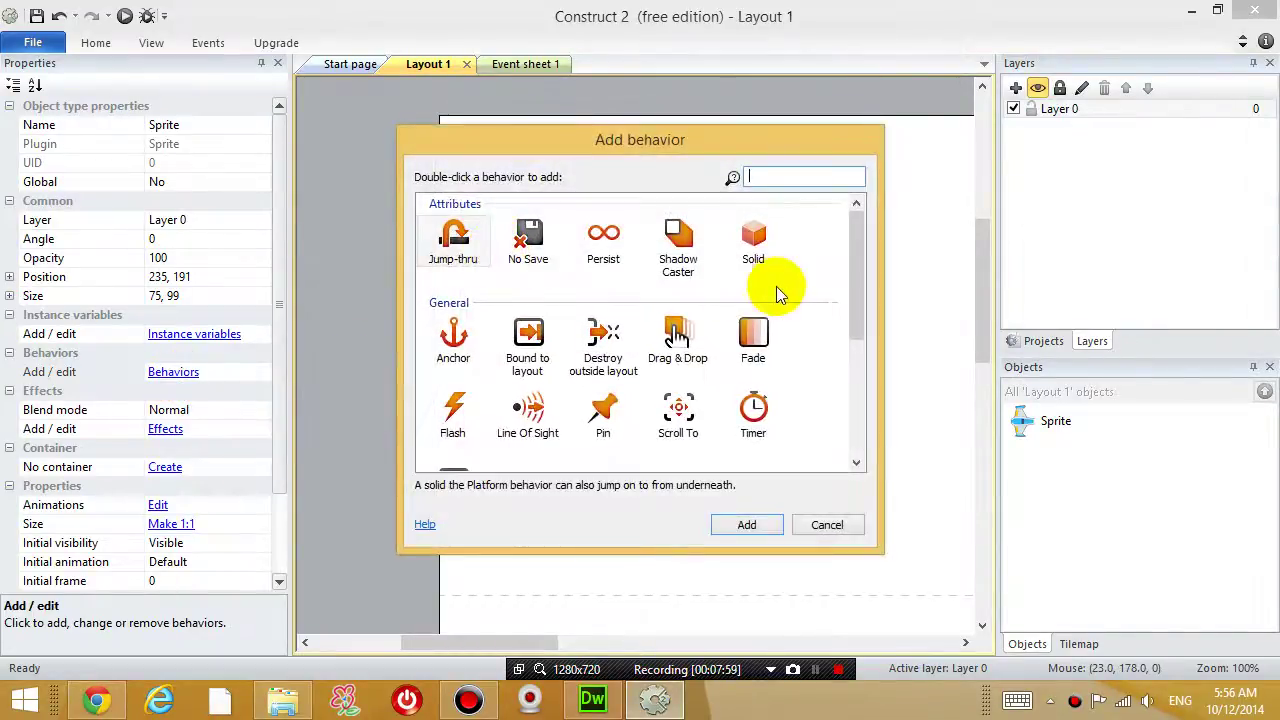
drag(859, 255, 846, 366)
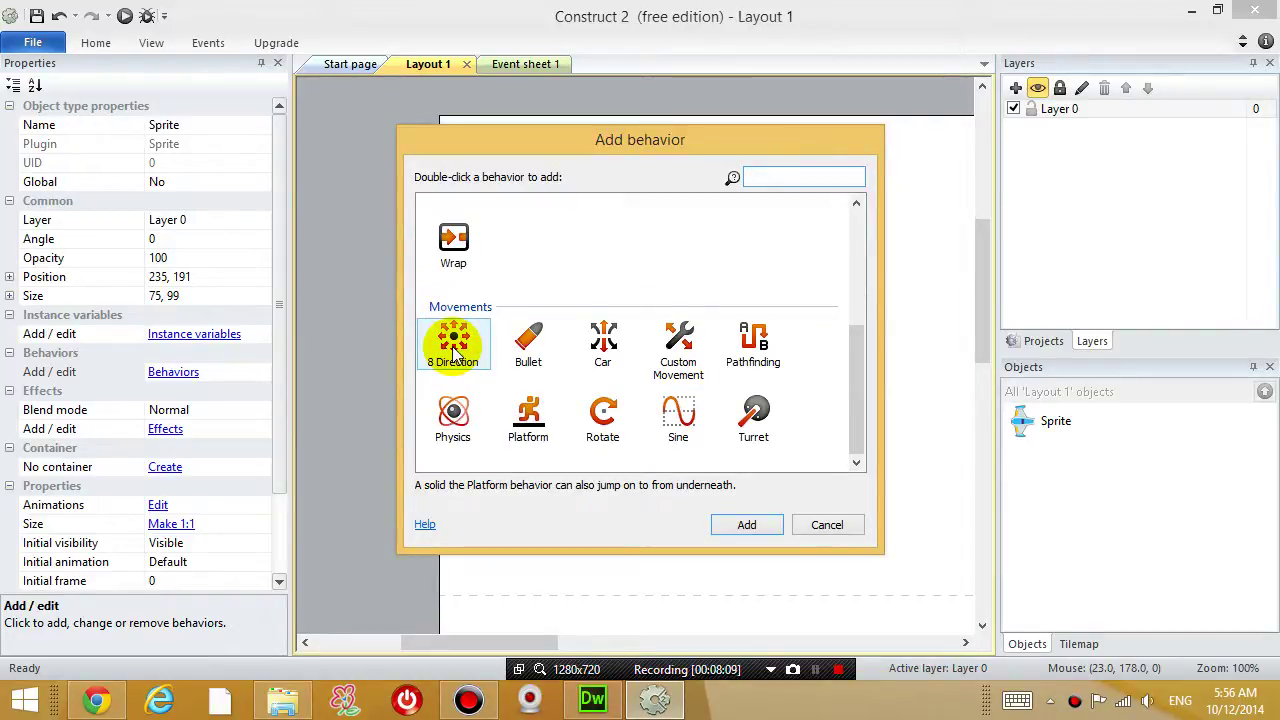
click(455, 352)
click(737, 517)
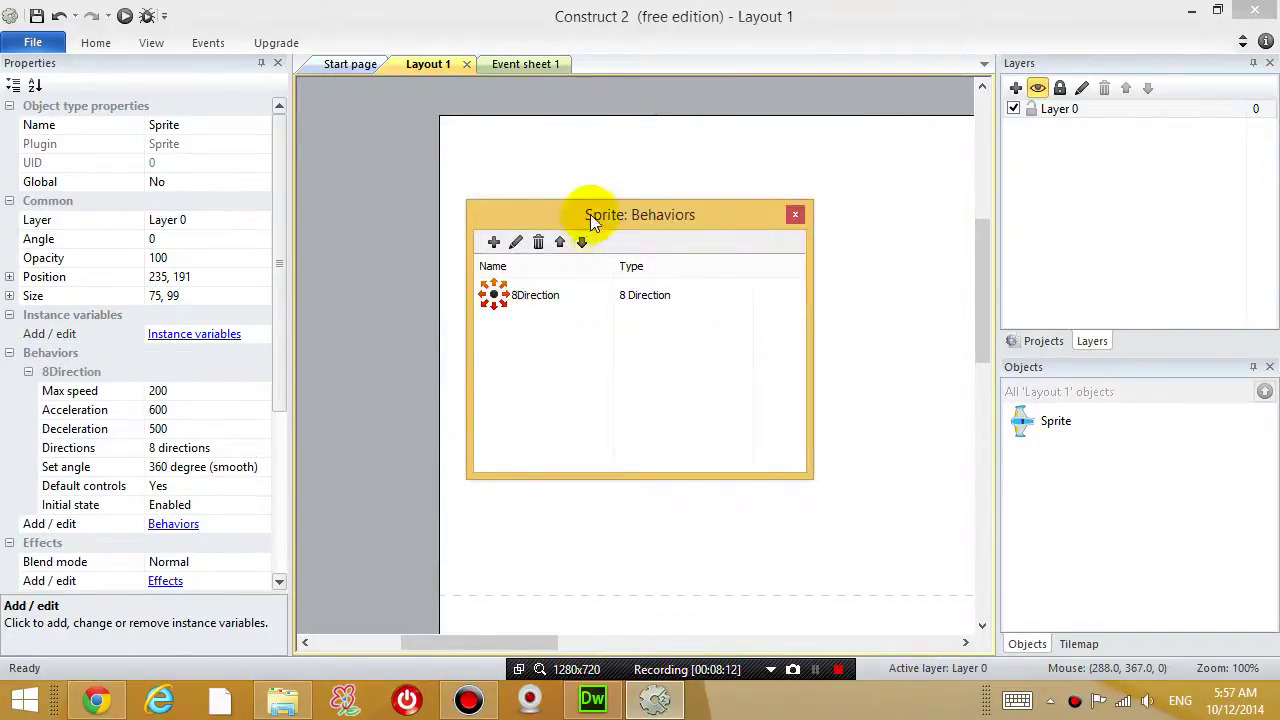
drag(606, 214, 624, 344)
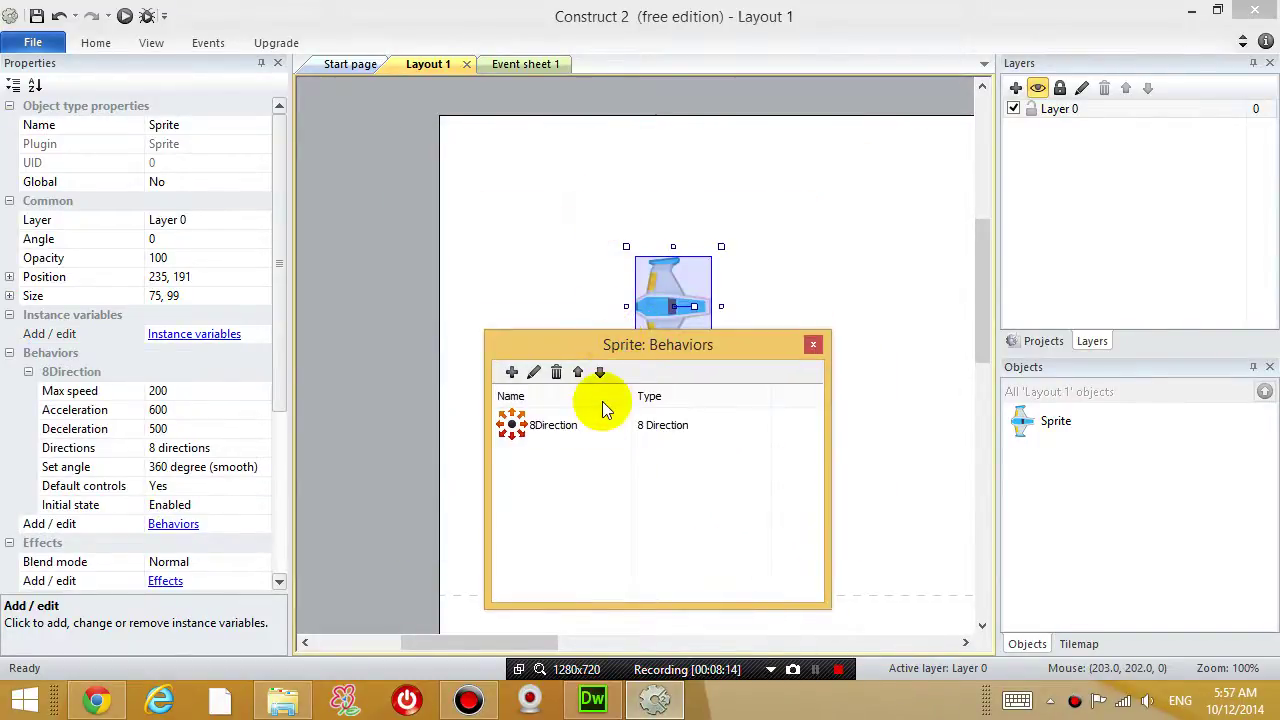
Step: Run the layout preview and steer the ship right, left, down and up with the arrow keys
click(812, 345)
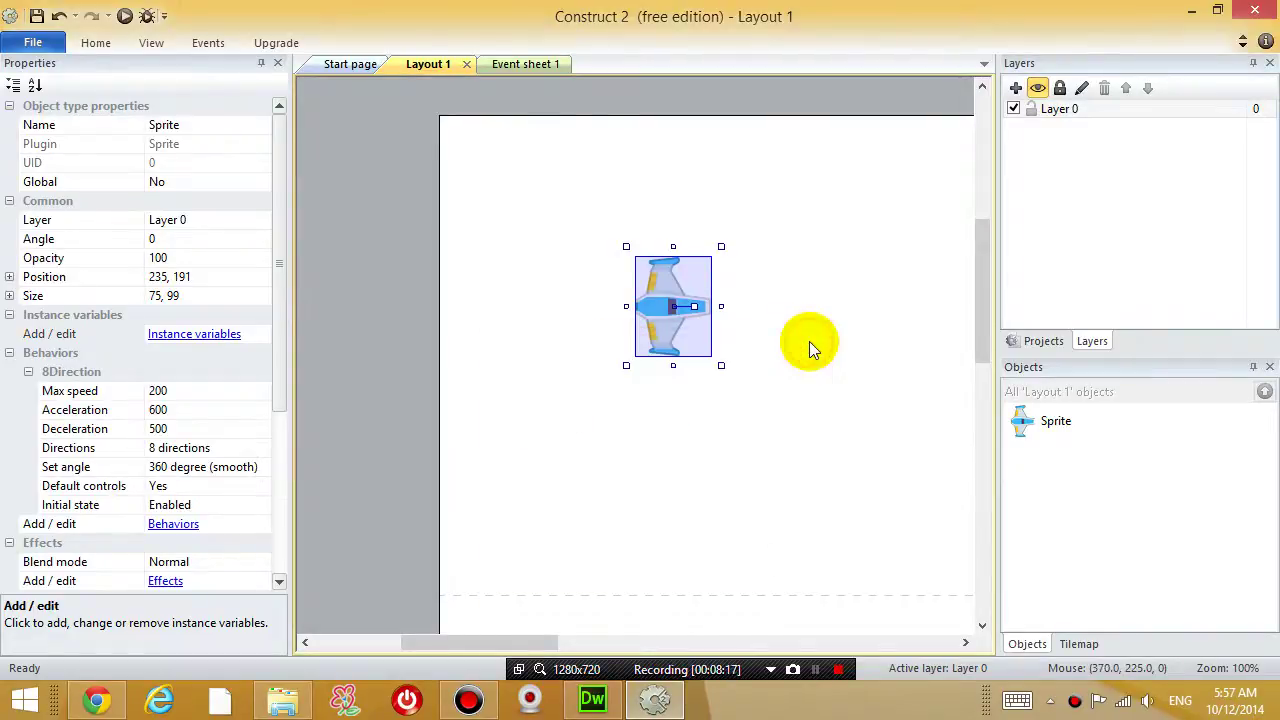
click(124, 16)
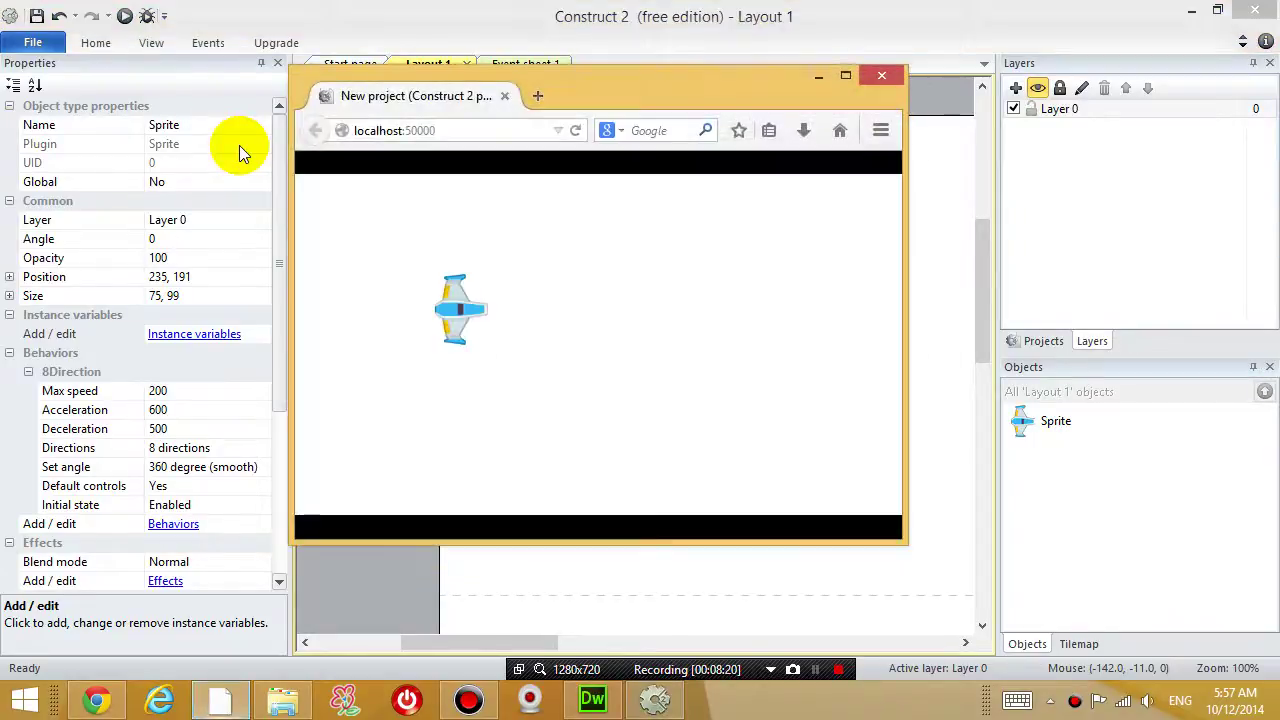
key(Right)
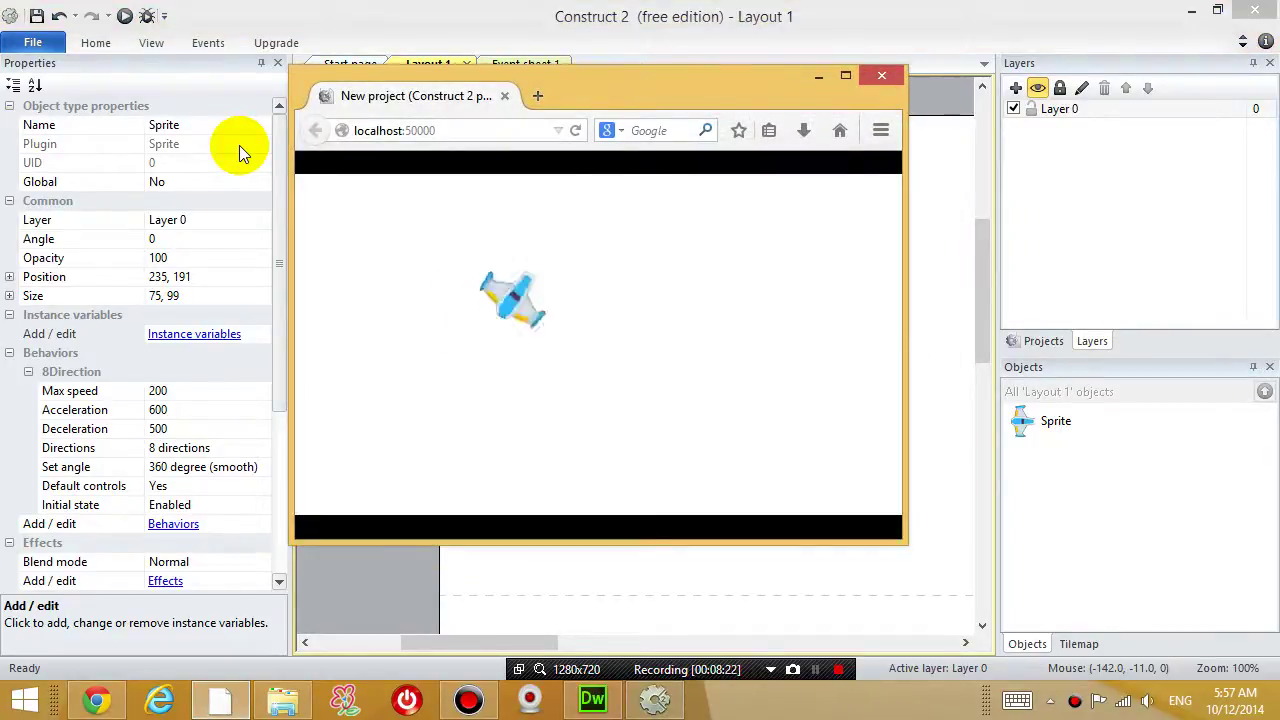
key(Left)
key(Down)
key(Right)
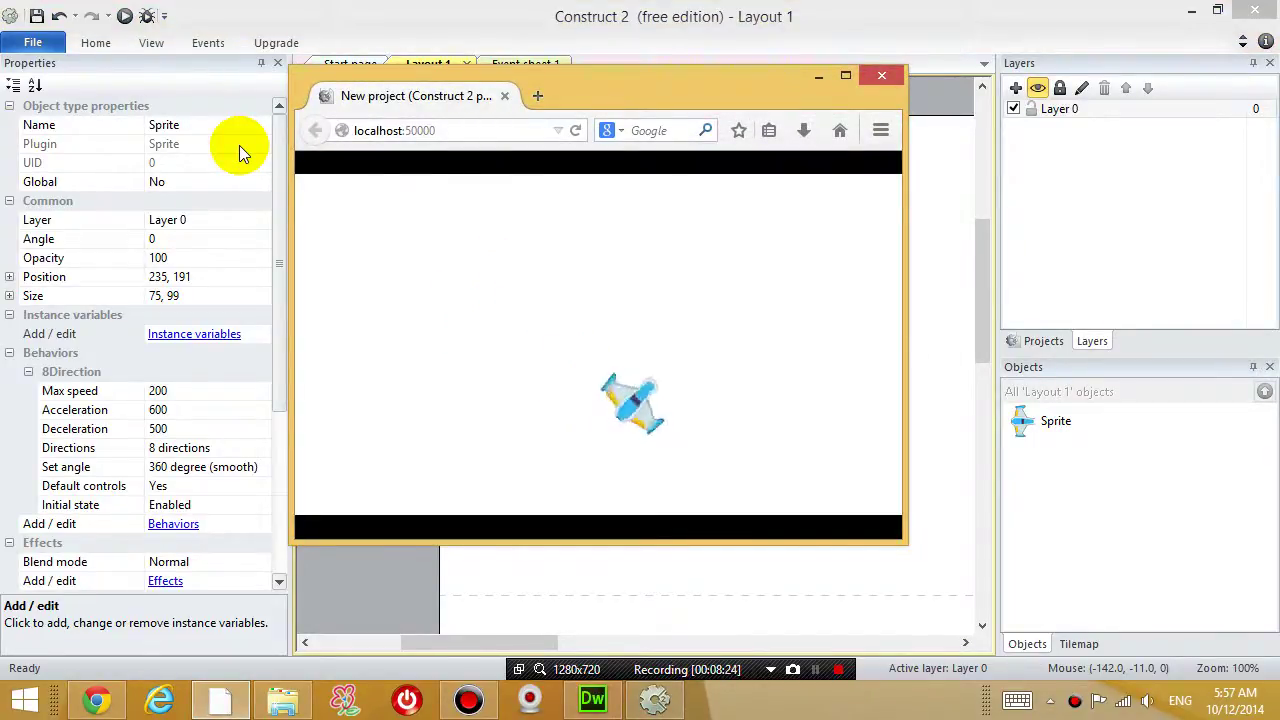
key(Up)
key(Left)
Step: Keep flying the ship in different directions, then close the browser preview
key(Right)
key(Up)
key(Down)
key(Right)
key(Up)
key(Right)
key(Up)
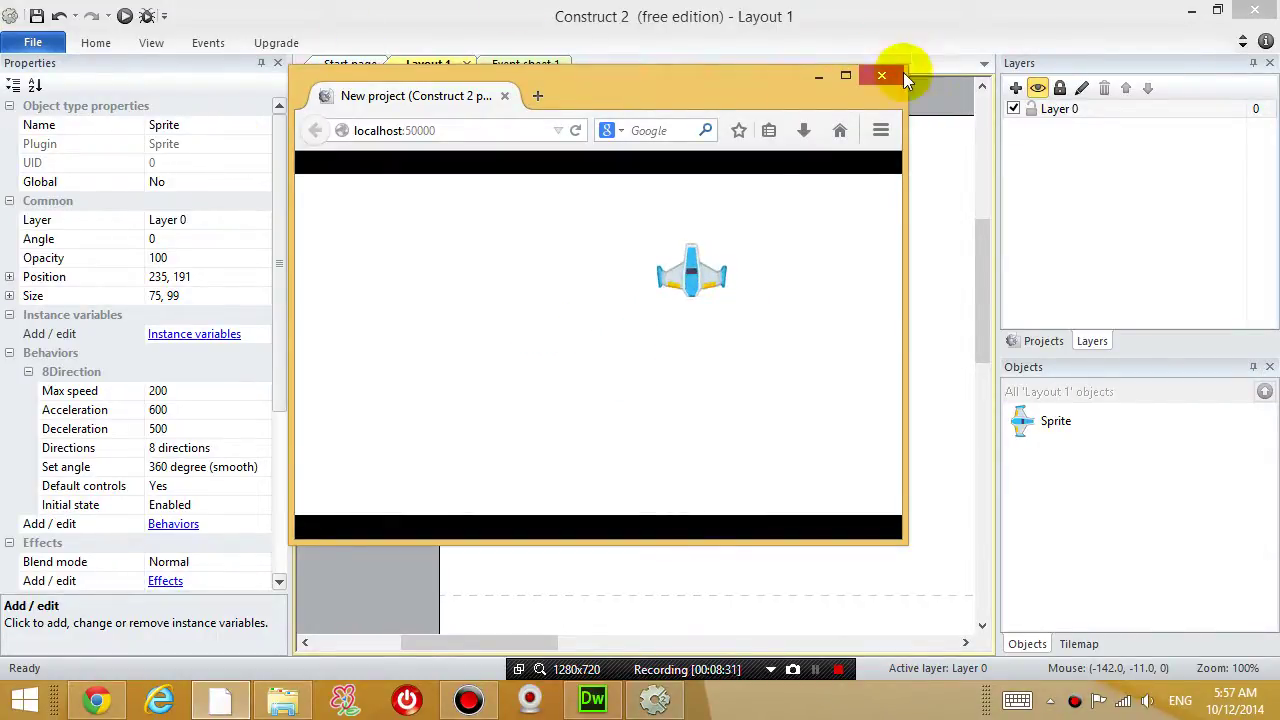
click(882, 76)
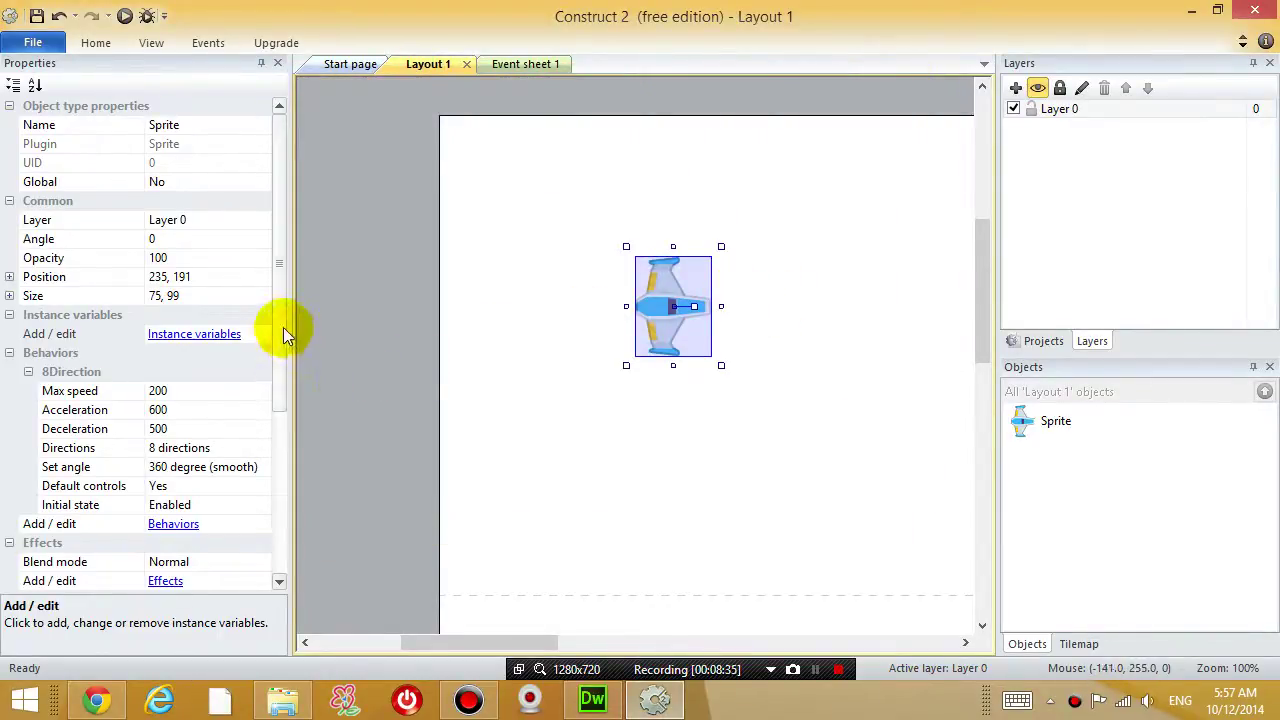
Step: Change the ship's 8 Direction Acceleration to 1000 in Properties
drag(281, 328, 281, 351)
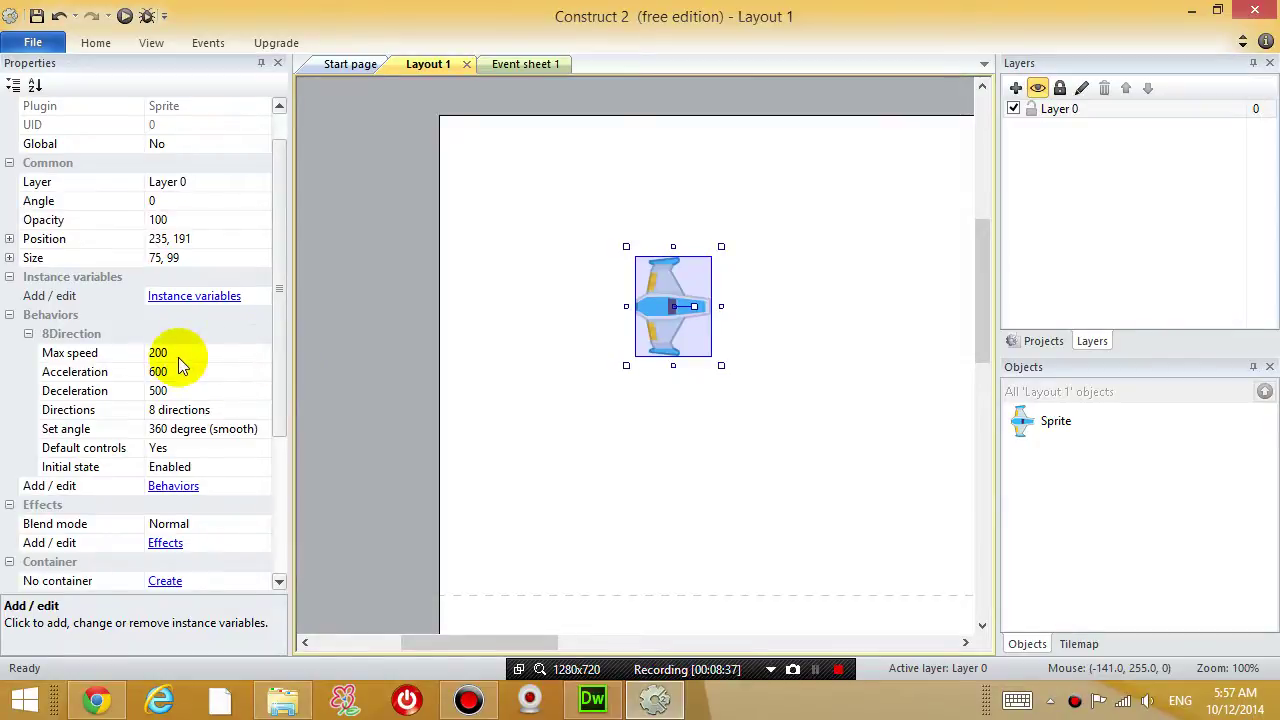
click(178, 357)
click(180, 360)
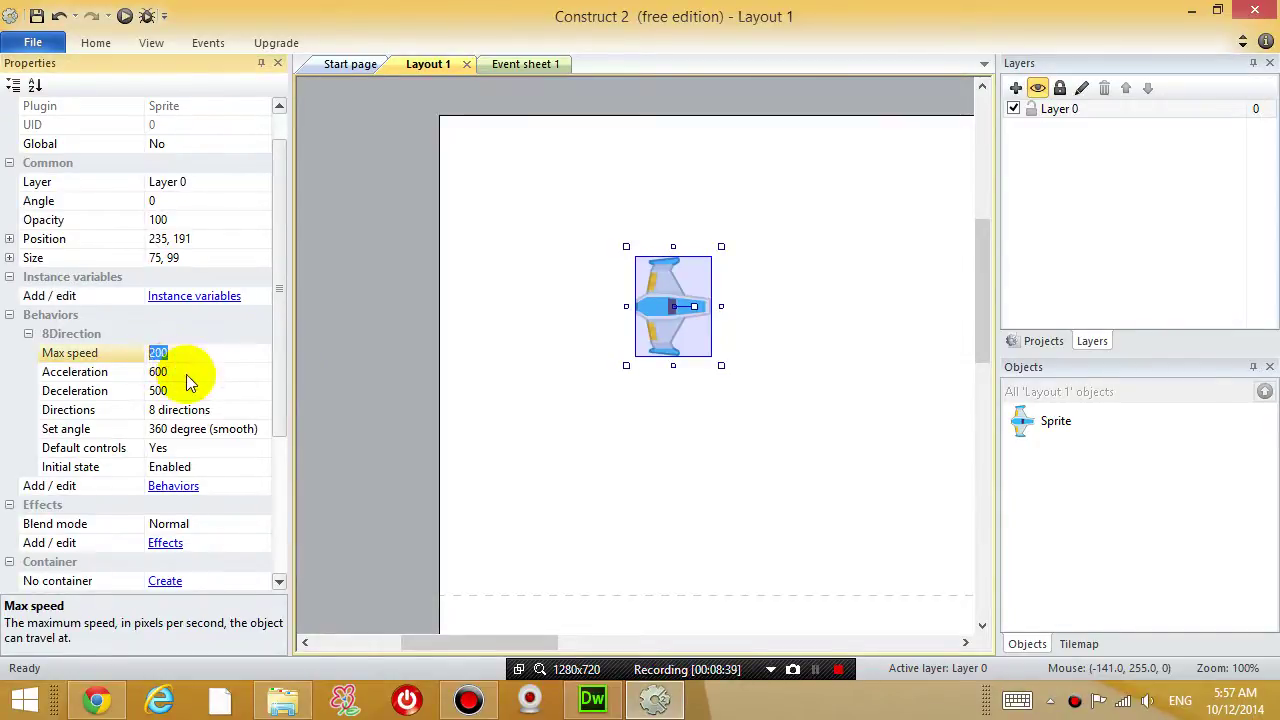
click(186, 374)
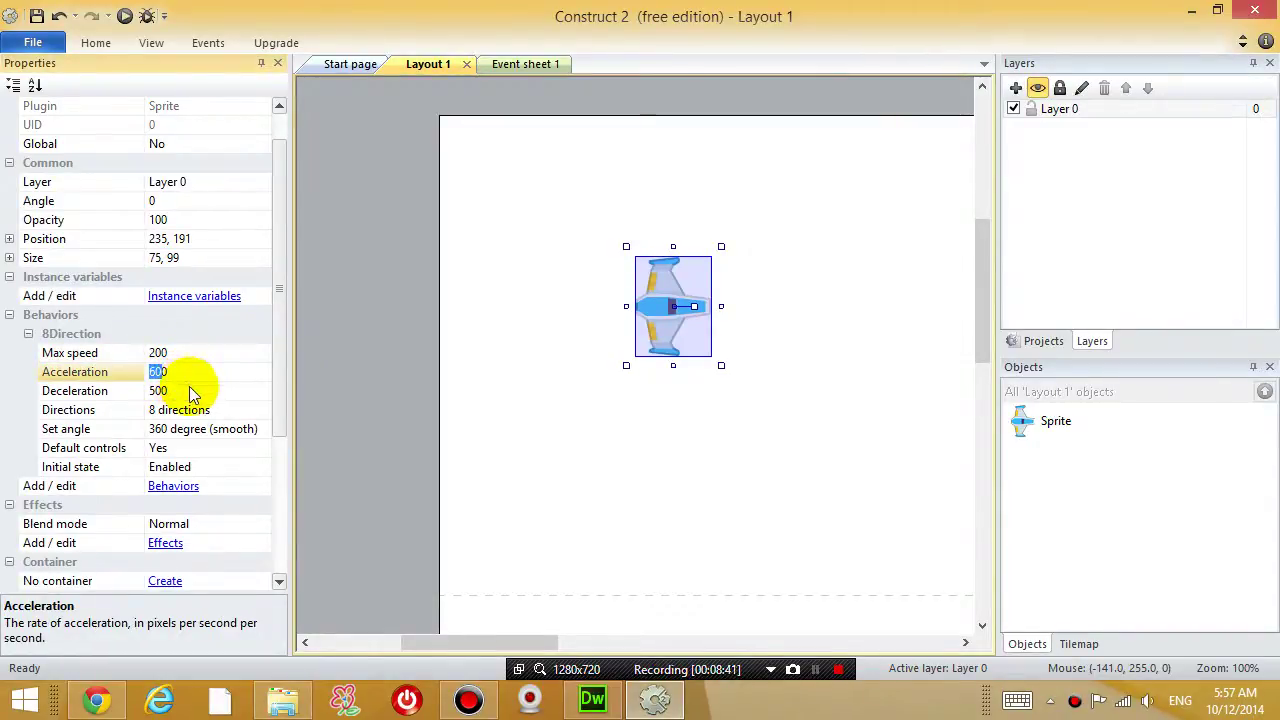
double_click(183, 372)
text(1000)
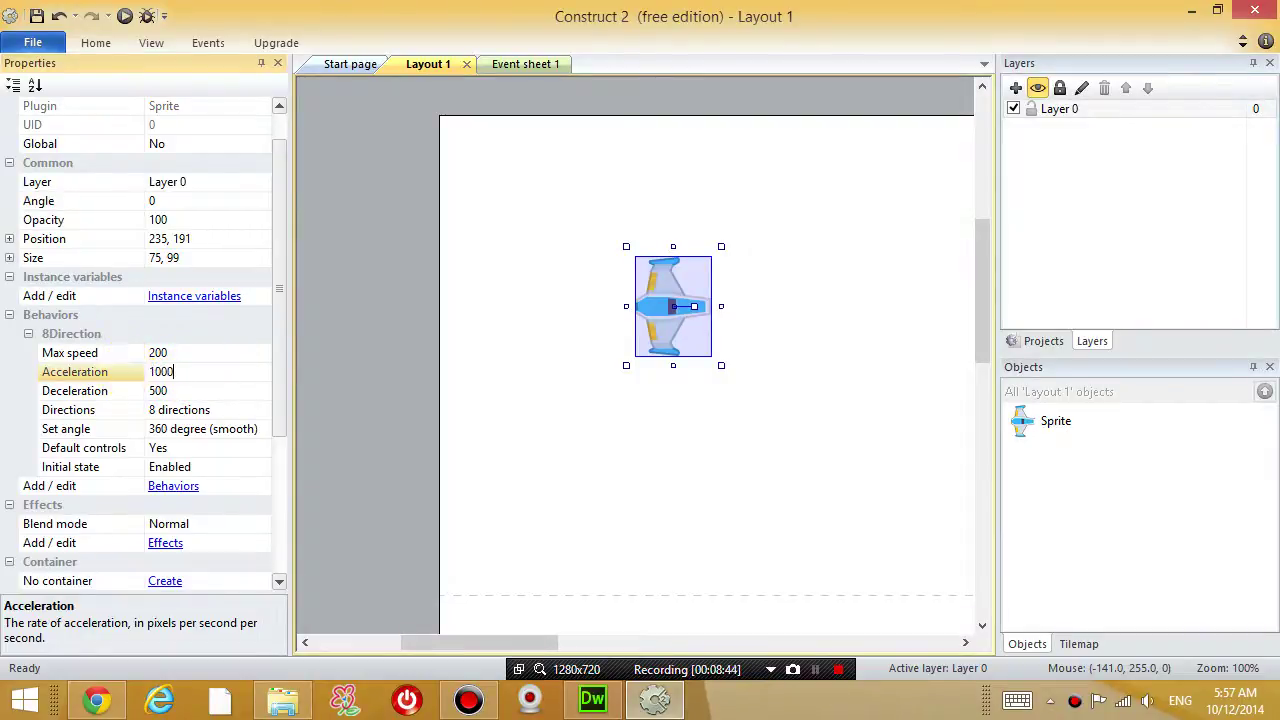
click(163, 353)
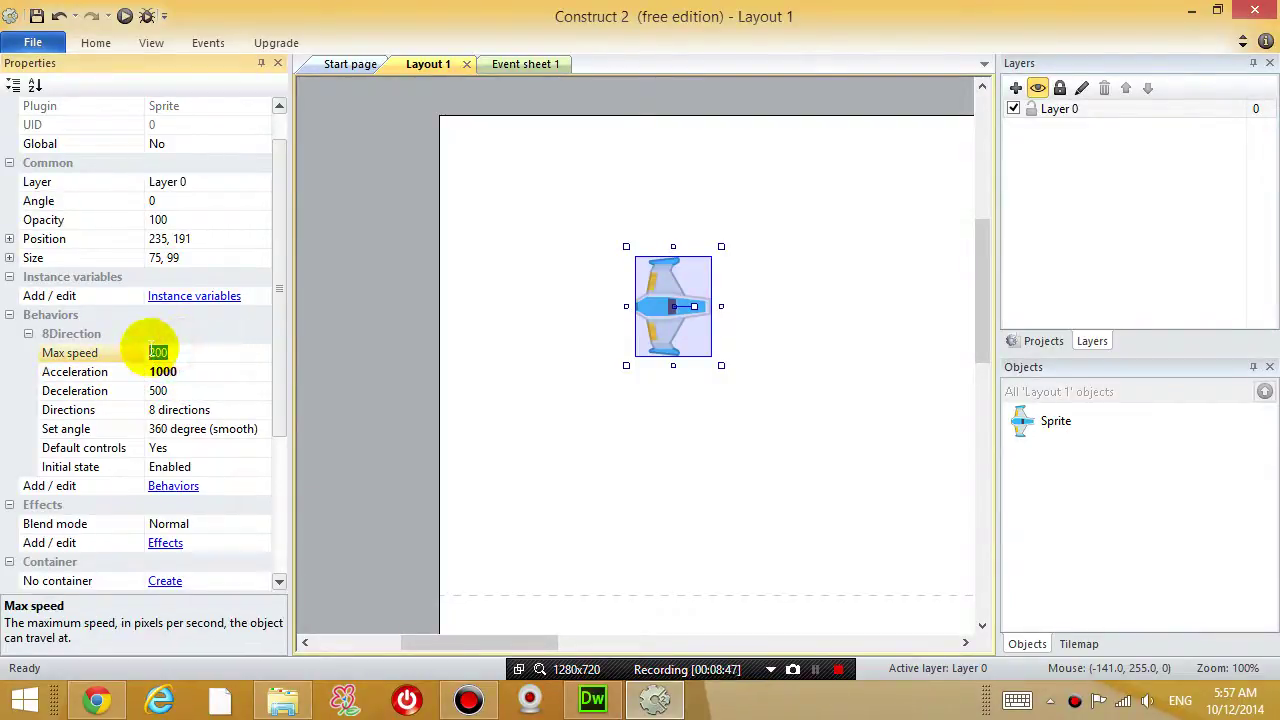
Step: Set the 8 Direction Max speed to 600 and run the layout preview
text(600)
key(Return)
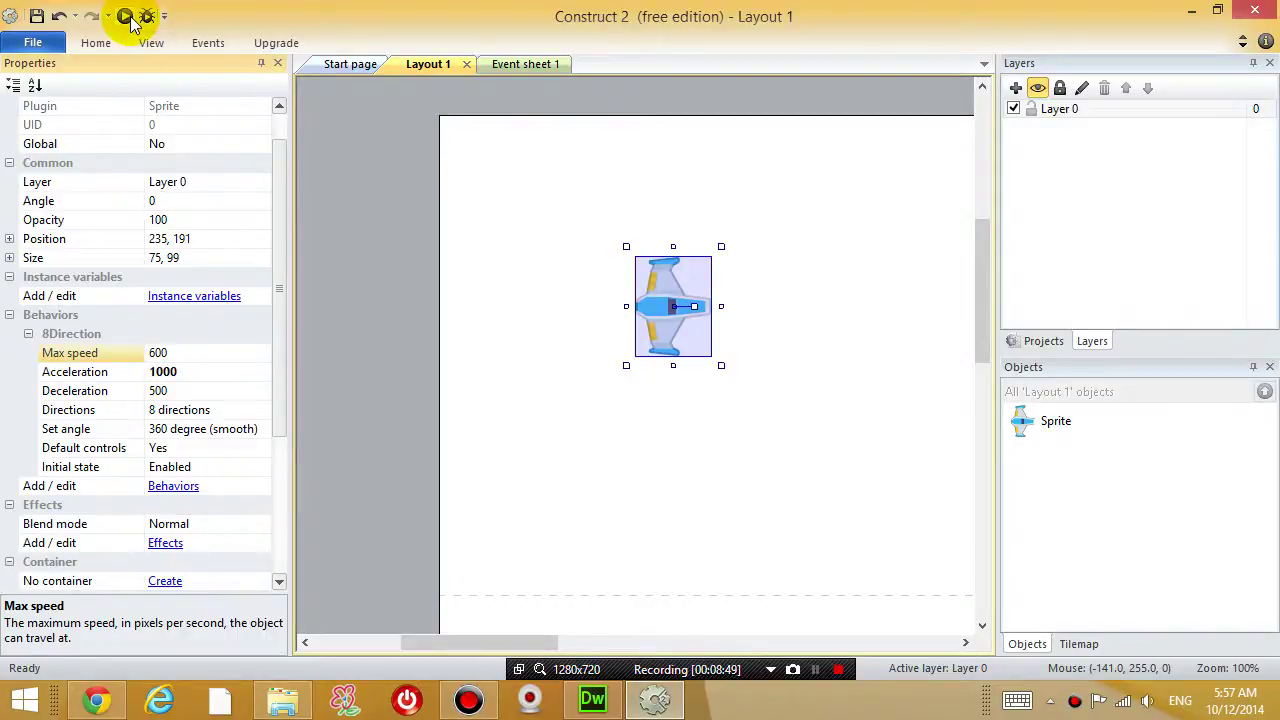
click(126, 17)
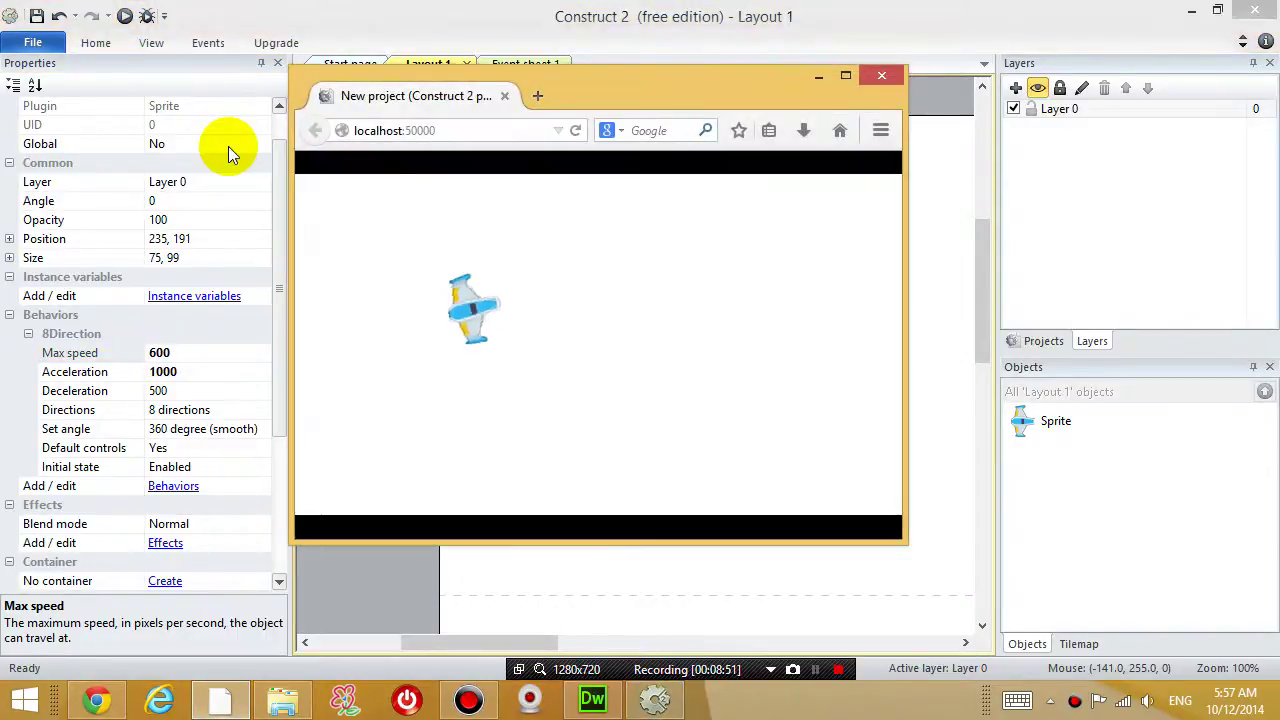
Step: Fly the faster ship up, right, down and left with the arrow keys
key(Up)
key(Right)
key(Down)
key(Left)
key(Left)
key(Down)
key(Up)
key(Right)
key(Up)
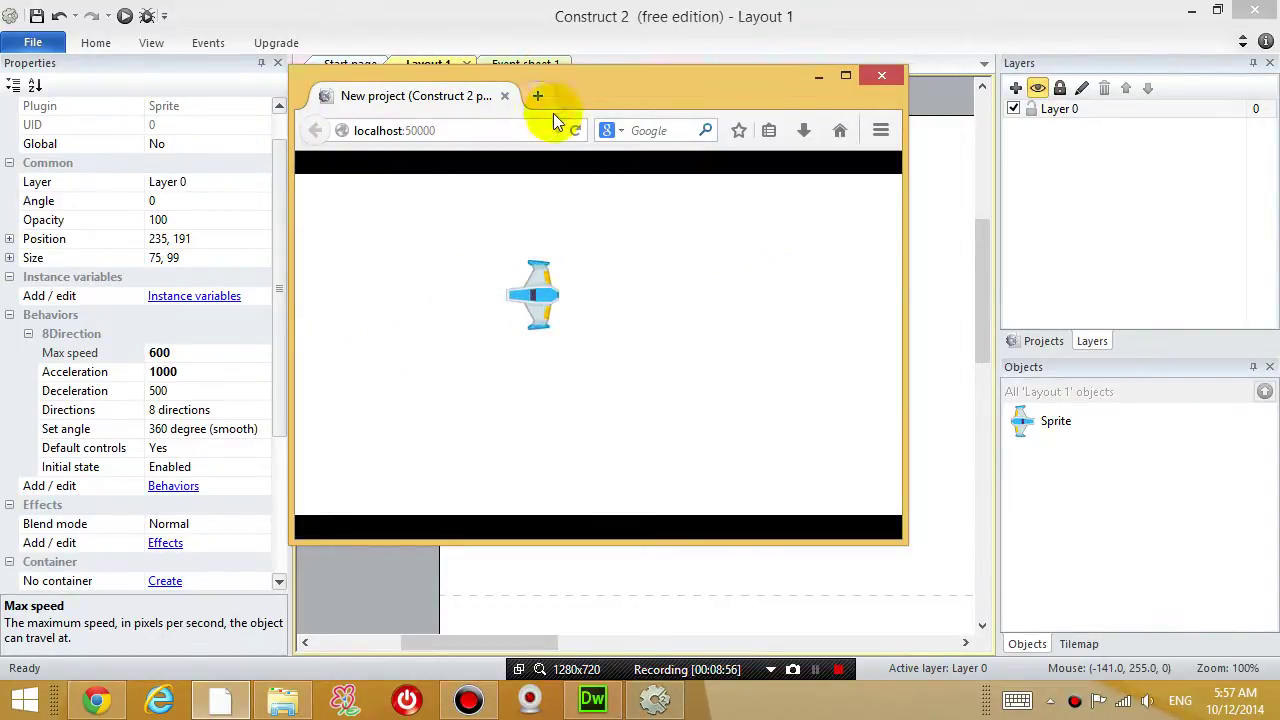
Step: Close the preview and save the project as tutorial1.capx in the construct 2 folder
click(891, 75)
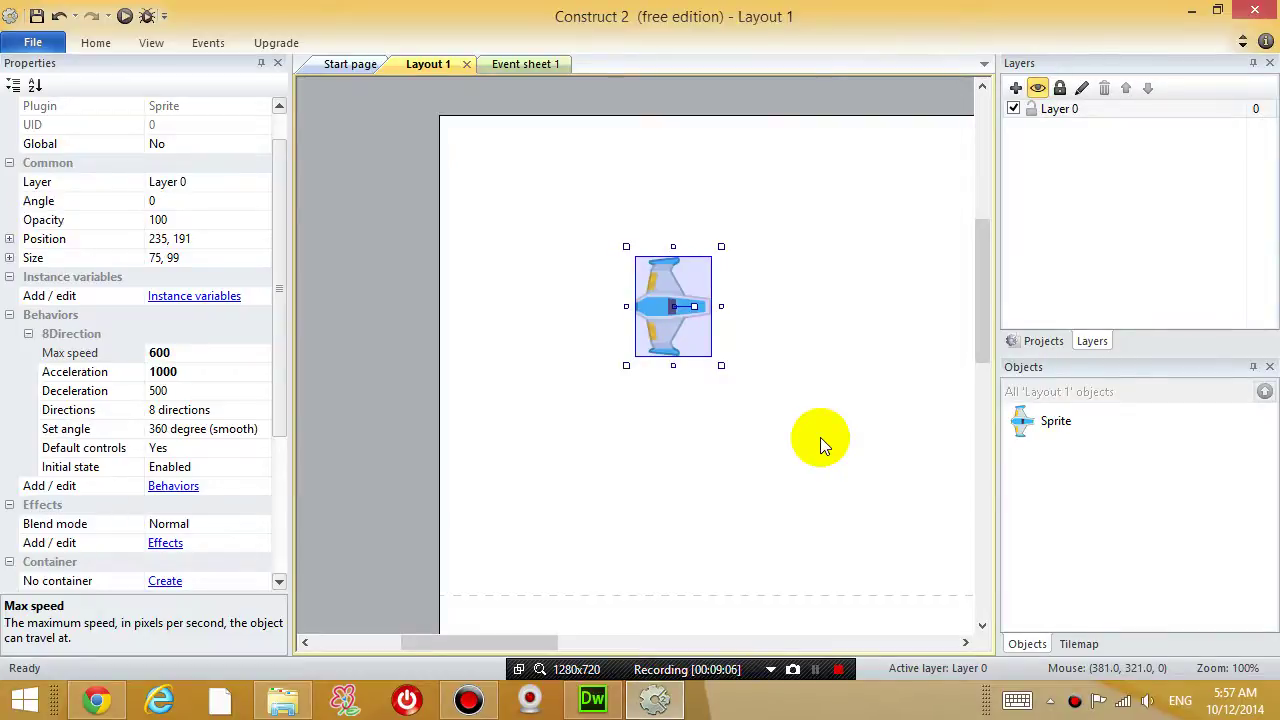
click(33, 43)
click(73, 163)
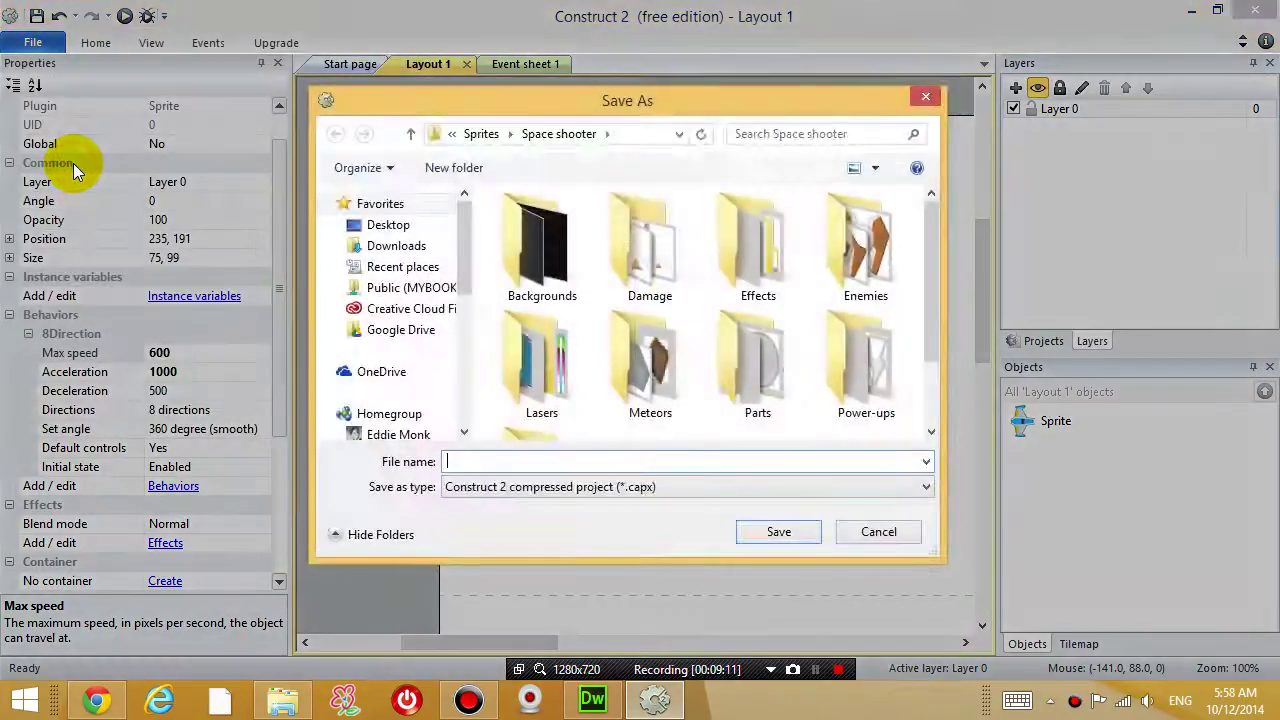
click(450, 140)
click(478, 152)
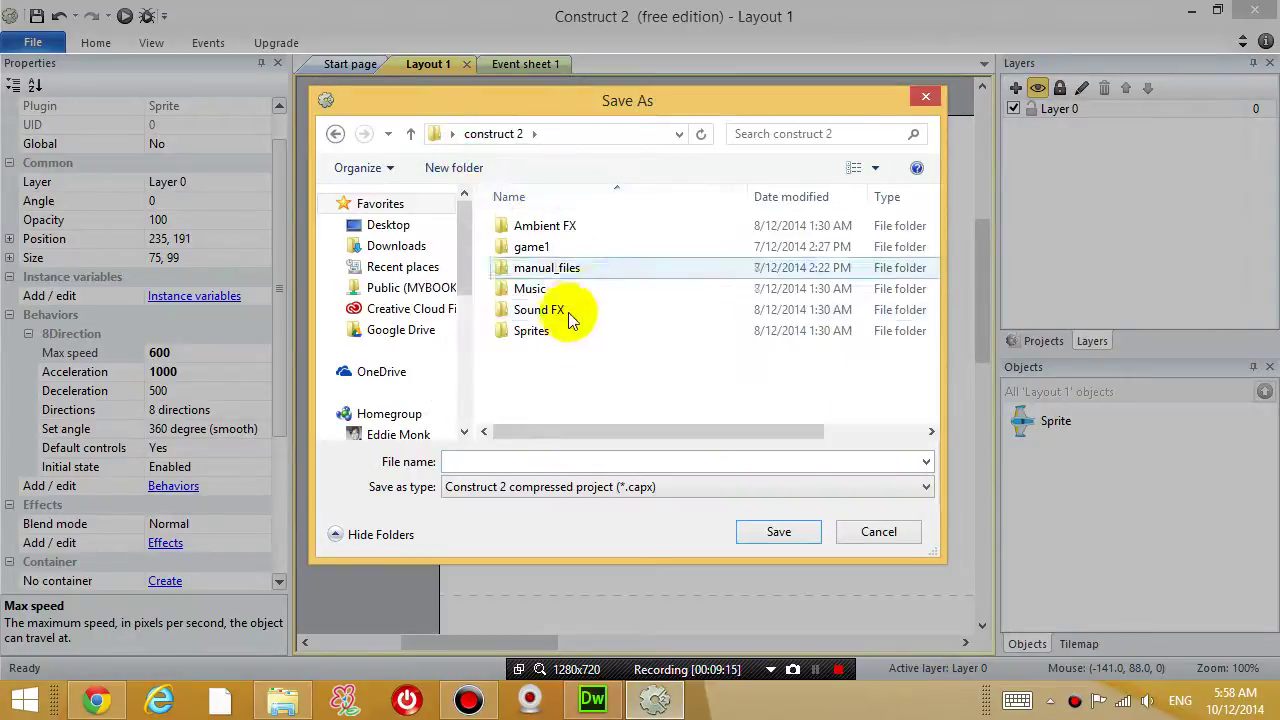
click(518, 458)
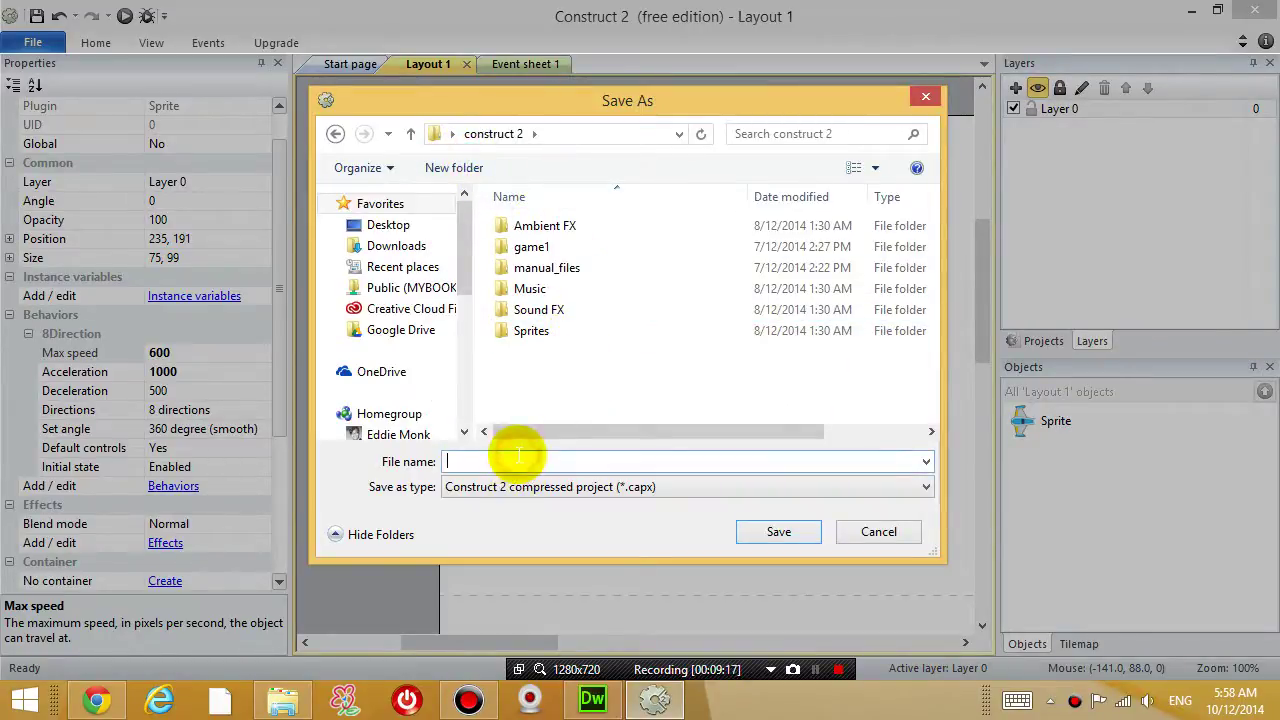
text(tutorial1)
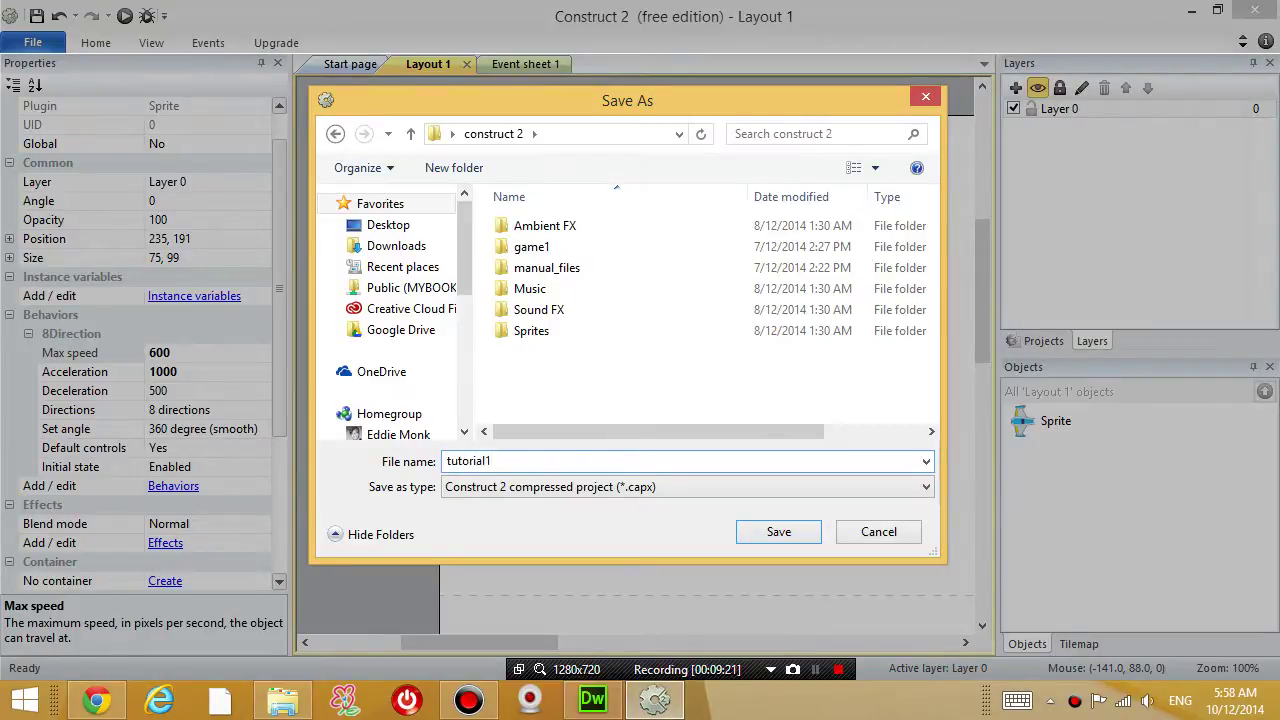
click(798, 532)
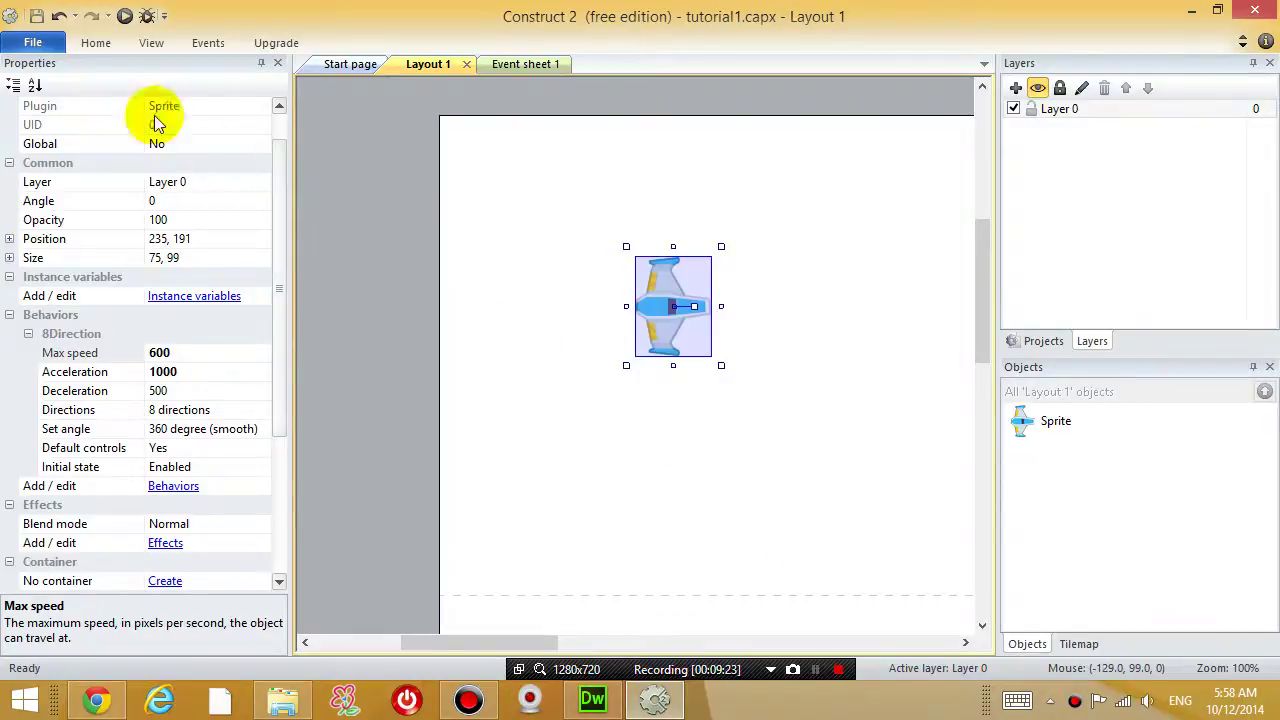
Step: Export the project as an HTML5 website and reach the Export options page
click(33, 47)
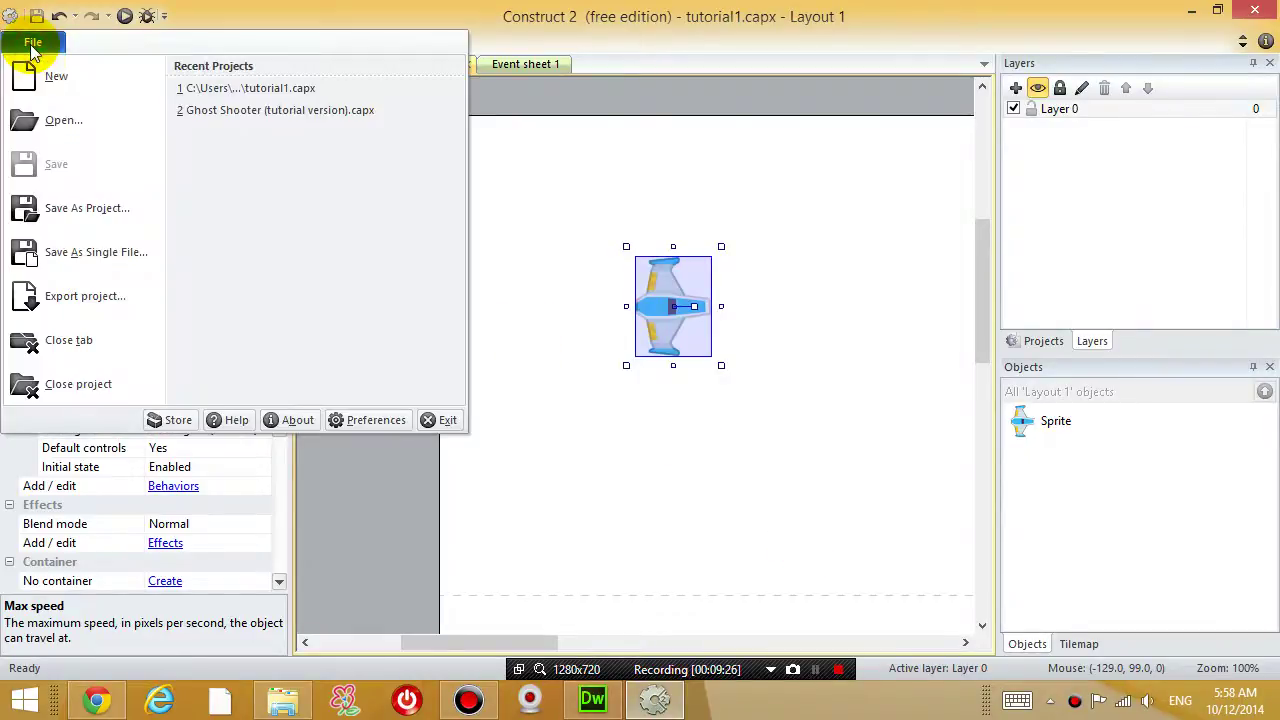
click(75, 297)
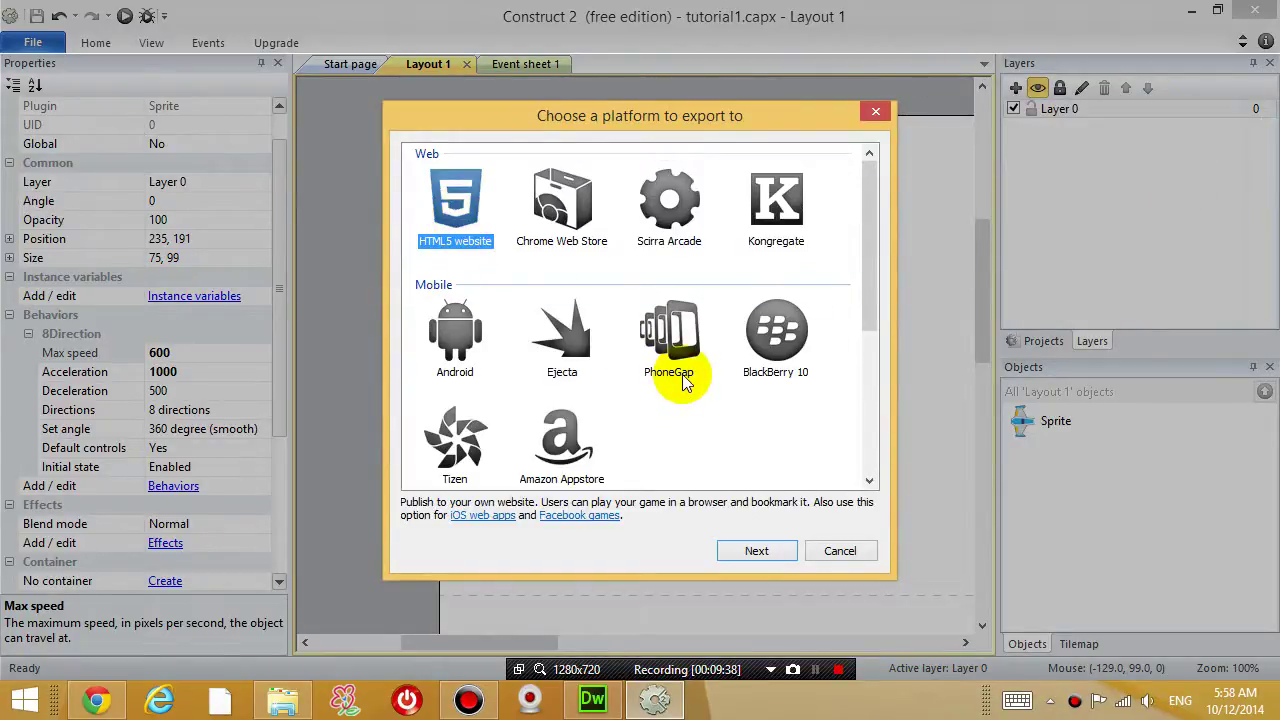
click(752, 548)
drag(729, 234, 636, 230)
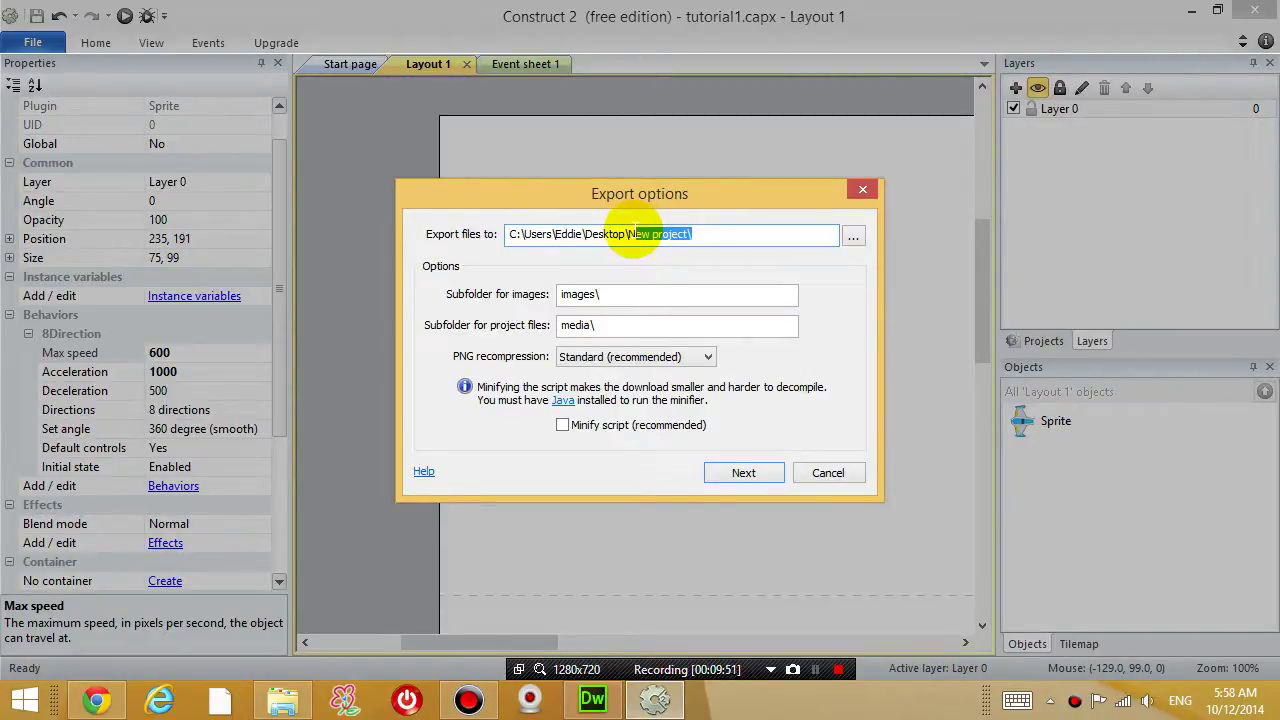
Step: Set the export folder to C:\Documents\Magic Monk Tutorials Website\space\ and continue
click(712, 236)
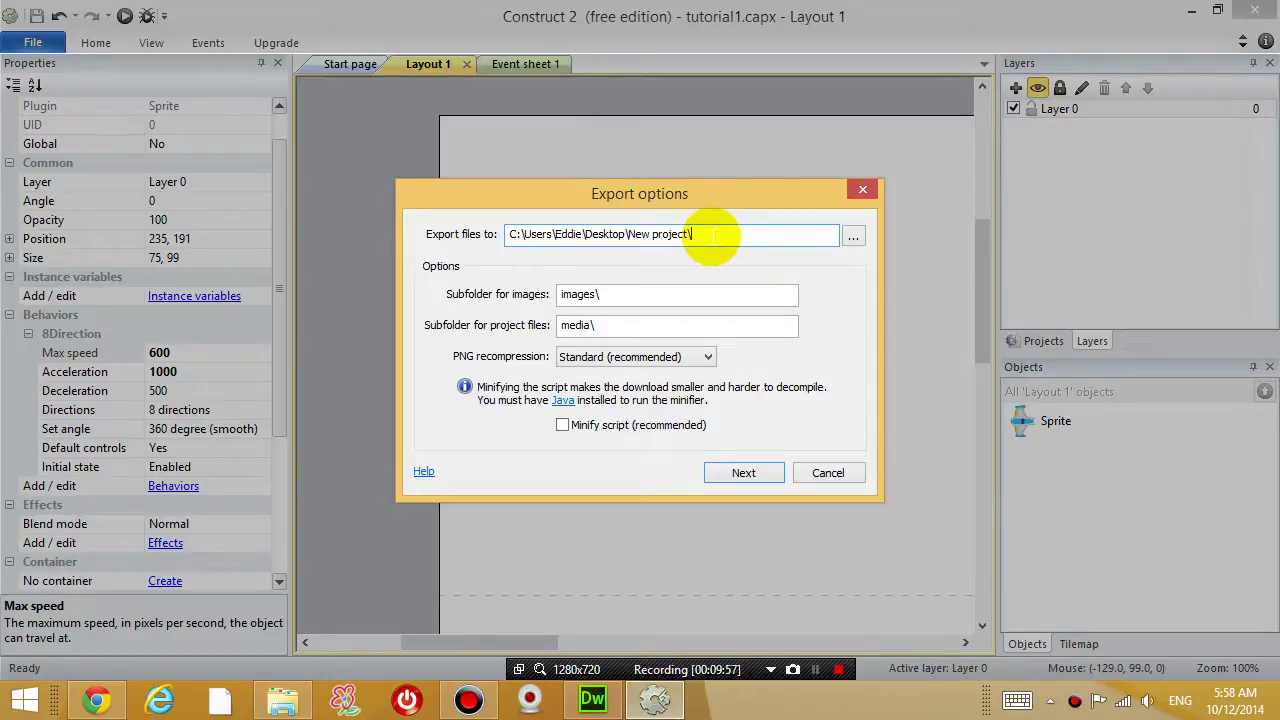
key(ctrl+a)
text(C:\Documents\Magic Monk Tutorials Website\space\)
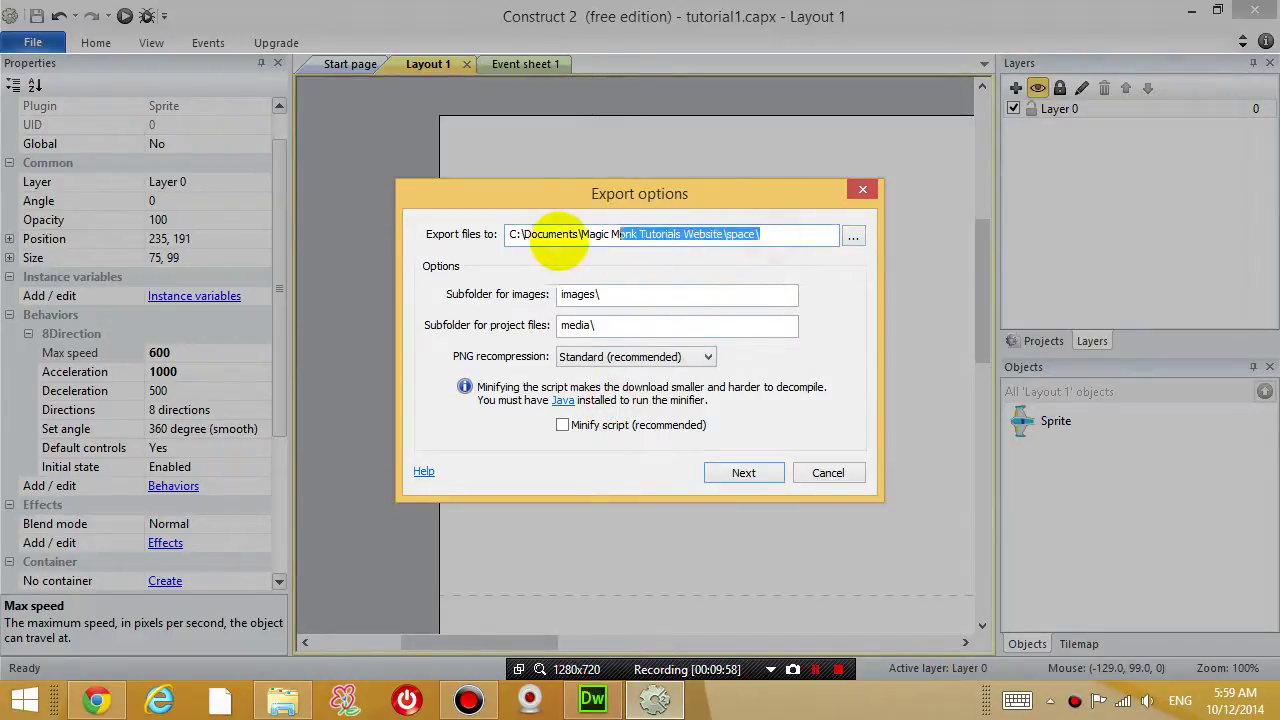
drag(553, 240, 505, 236)
drag(808, 234, 771, 231)
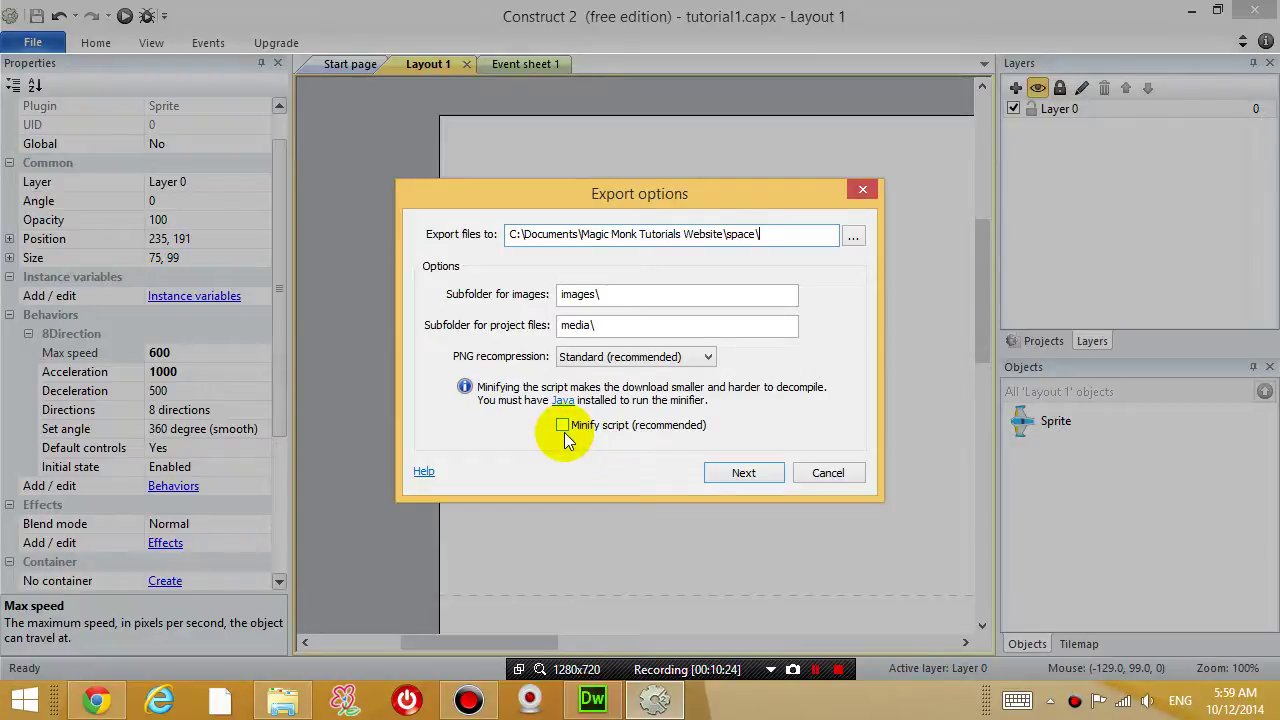
click(741, 475)
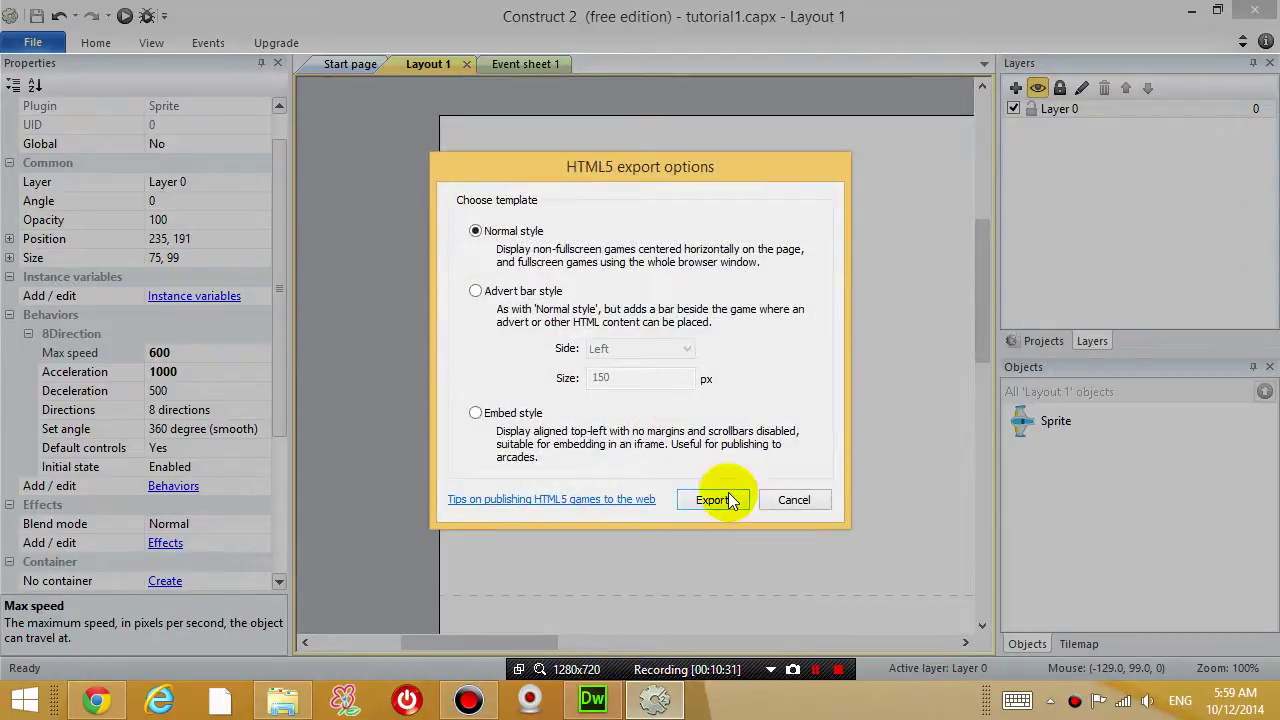
Step: Export with the Normal style template, open the destination folder, and select index.html
click(729, 497)
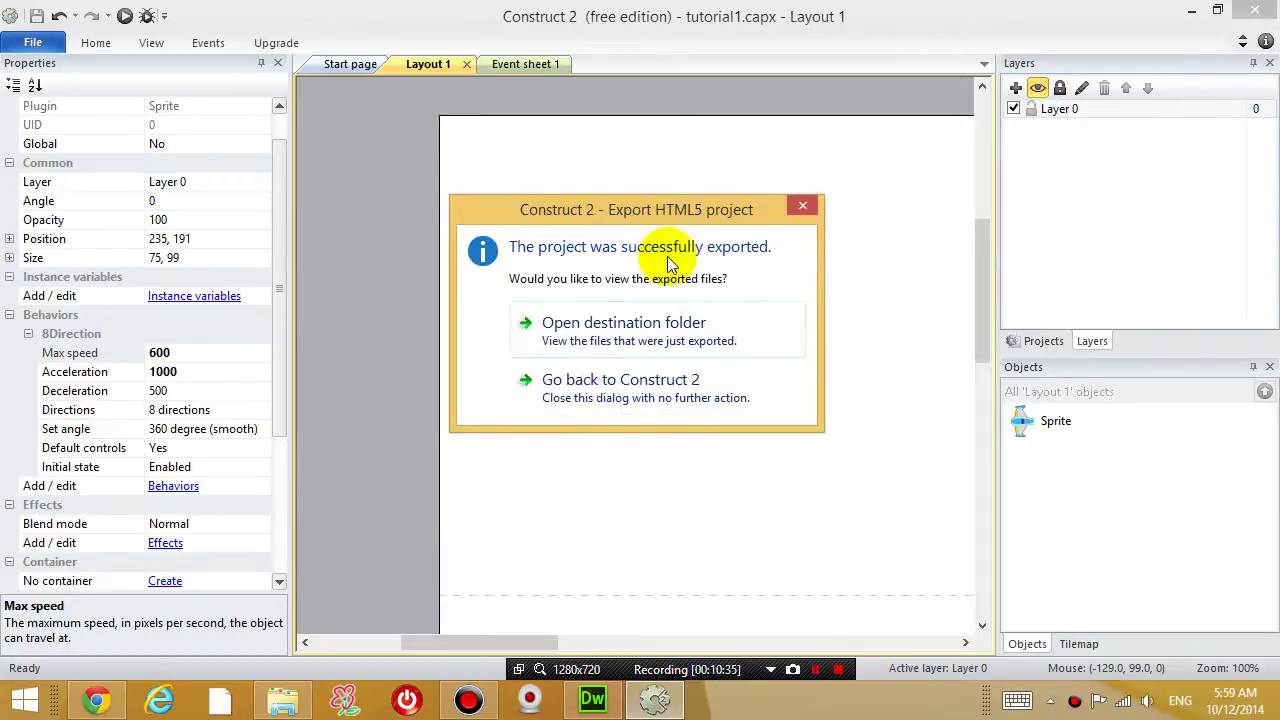
click(610, 331)
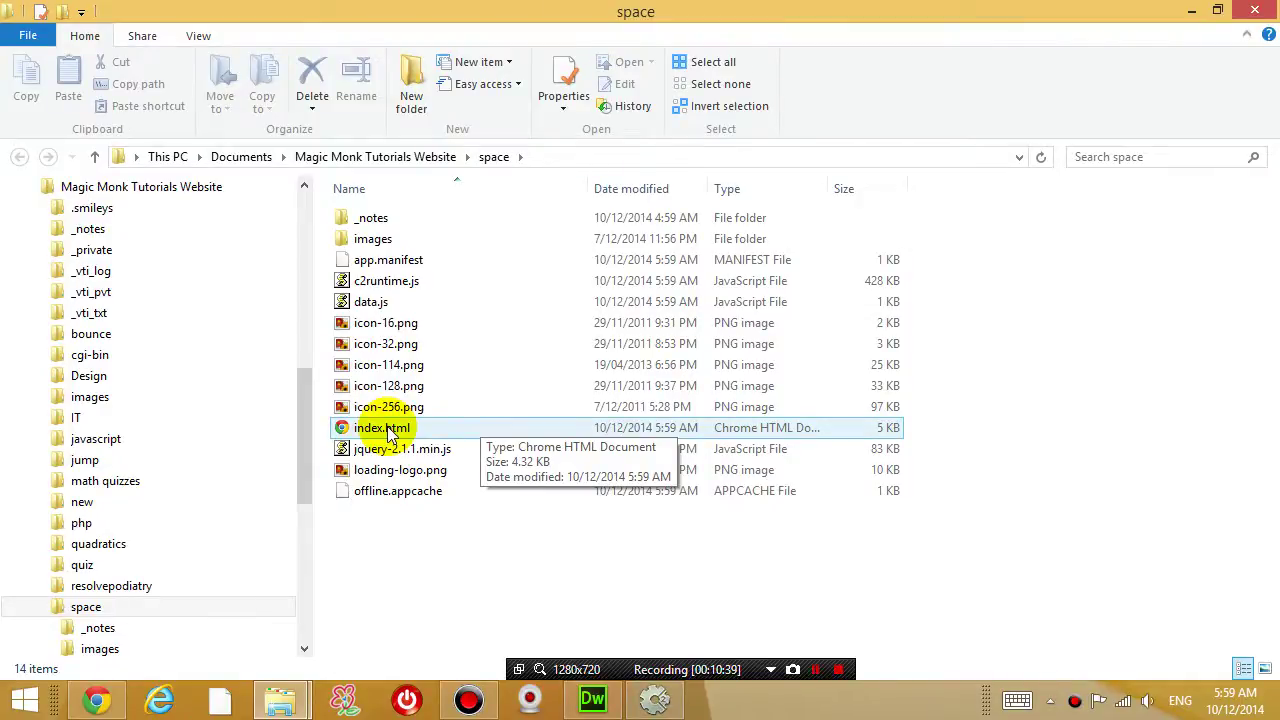
drag(470, 555, 368, 194)
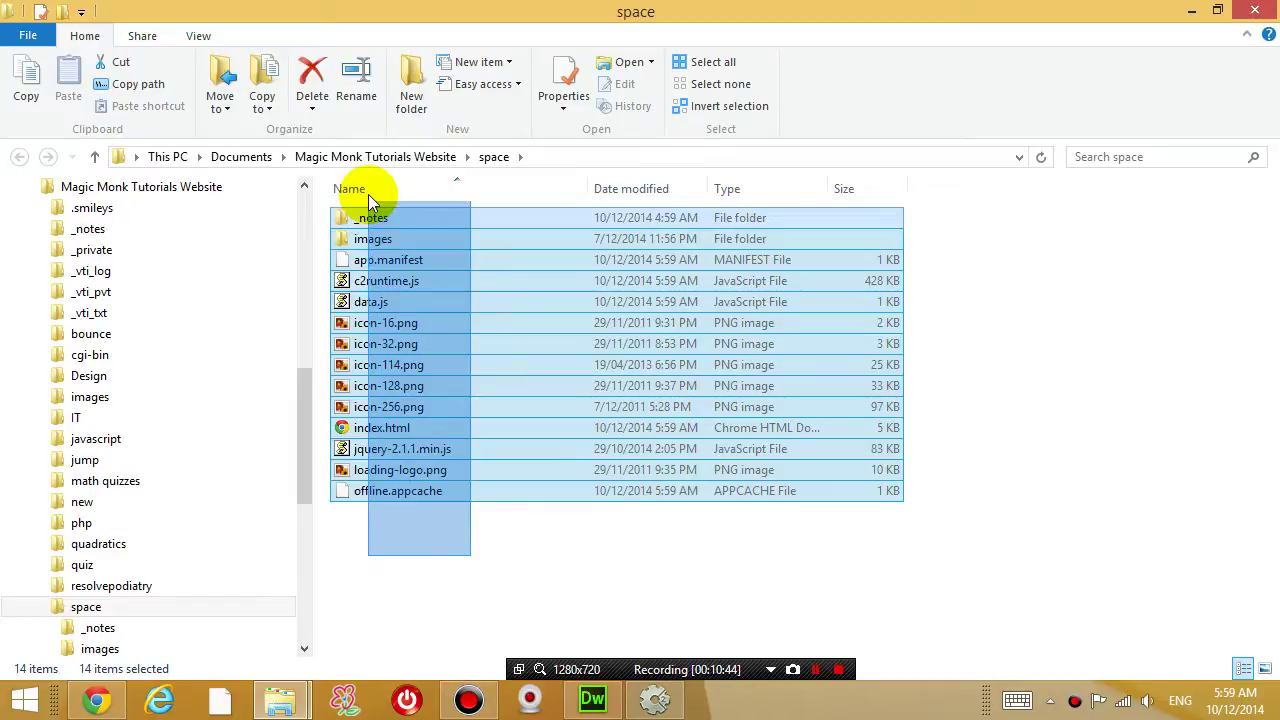
drag(368, 194, 368, 194)
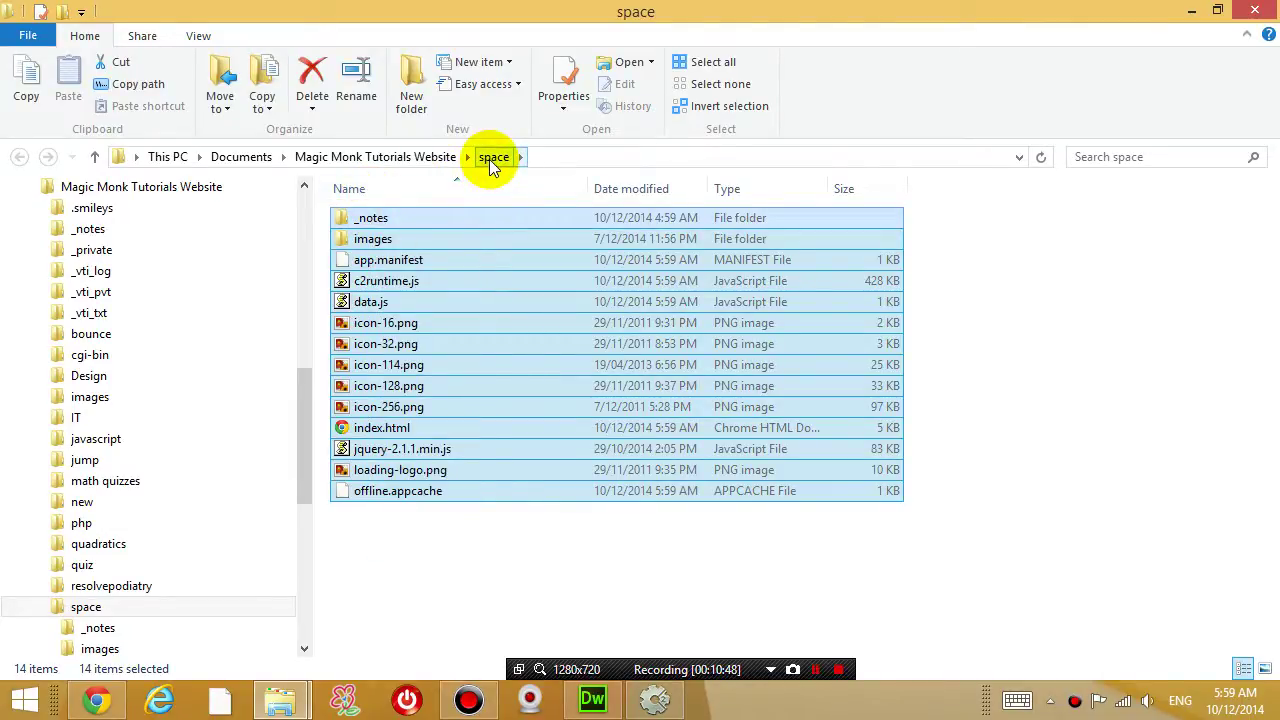
click(391, 428)
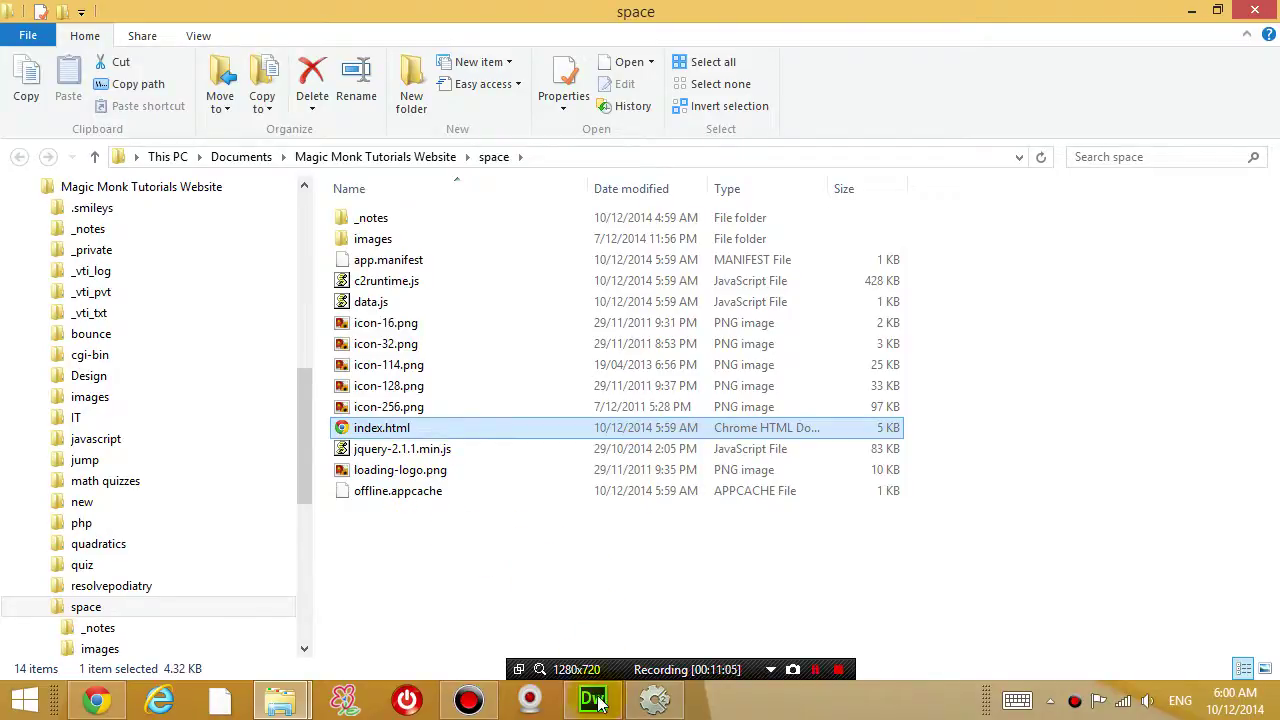
Step: Put the space folder from Dreamweaver's Files panel onto the FTP server
click(594, 700)
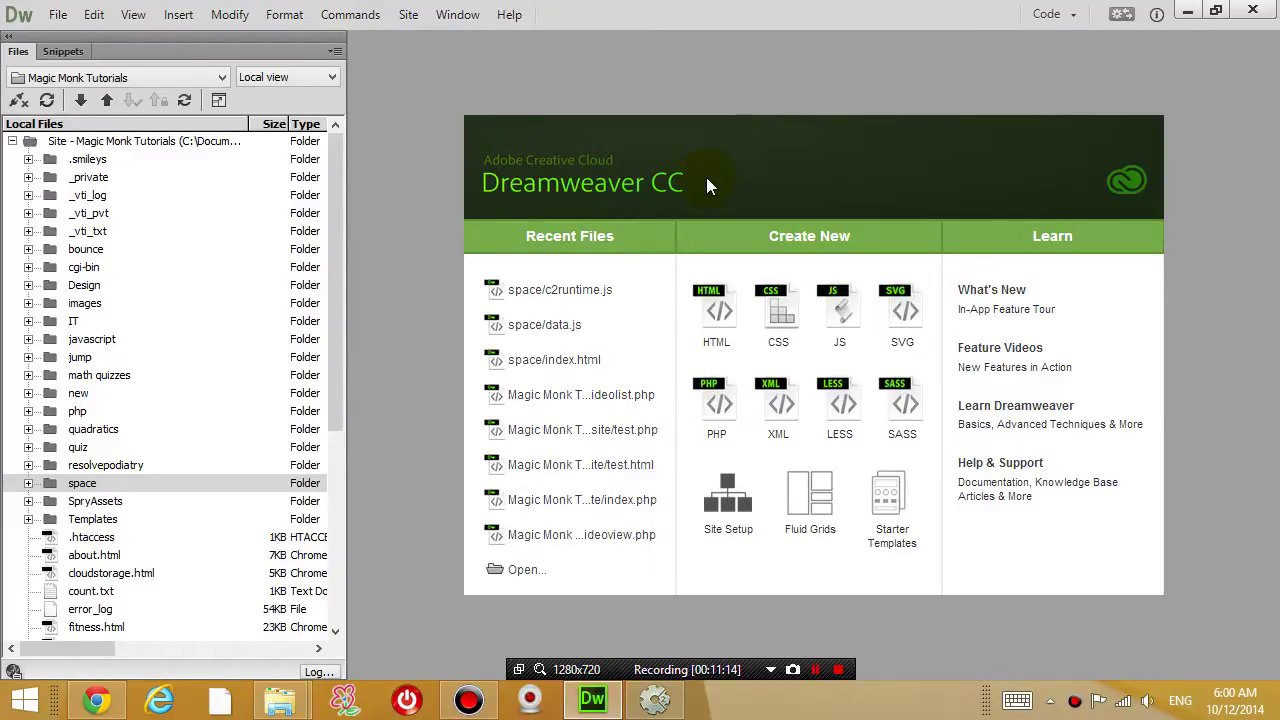
click(67, 486)
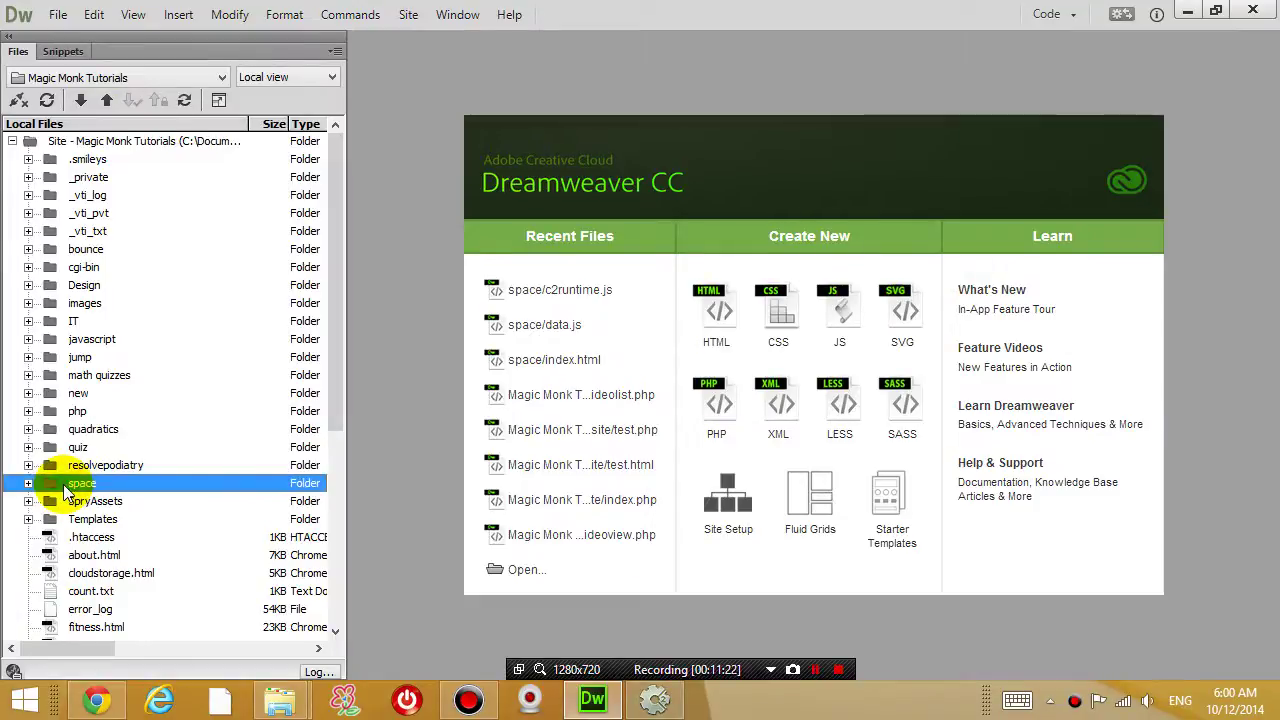
click(108, 100)
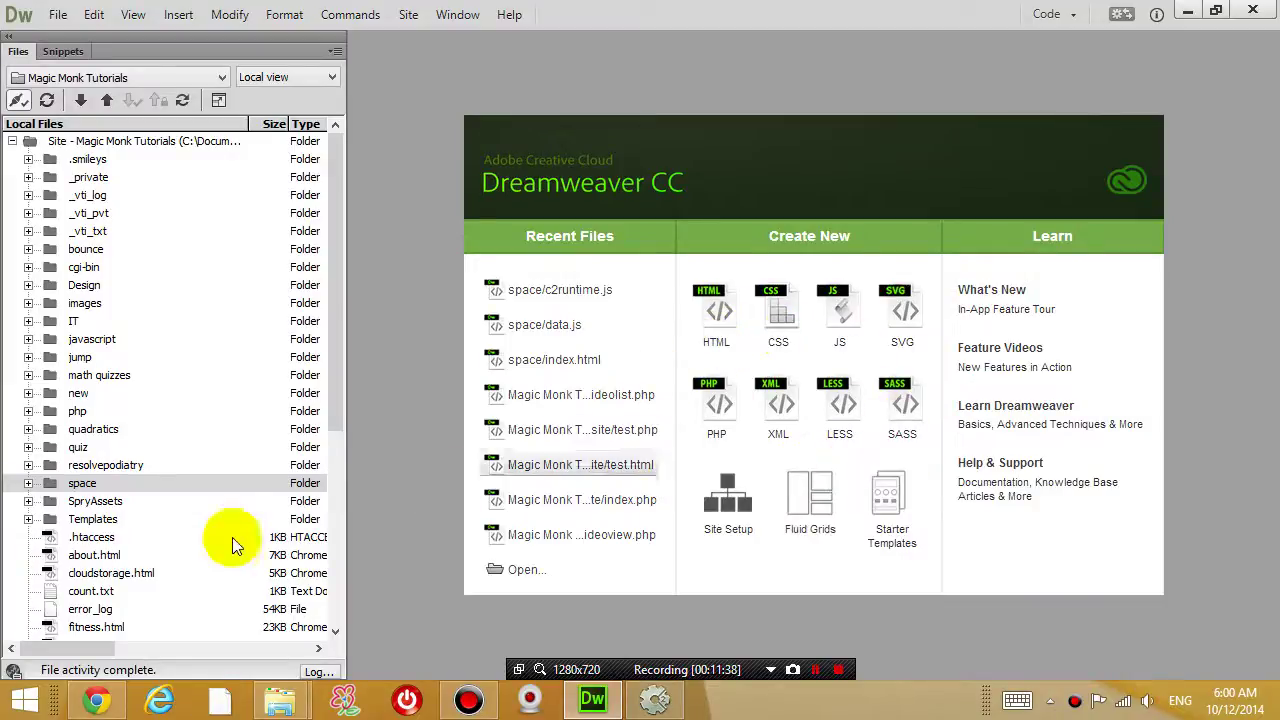
Step: Reload magicmonktutorials.com/space/ in Chrome and fly the ship toward the upper right
click(96, 702)
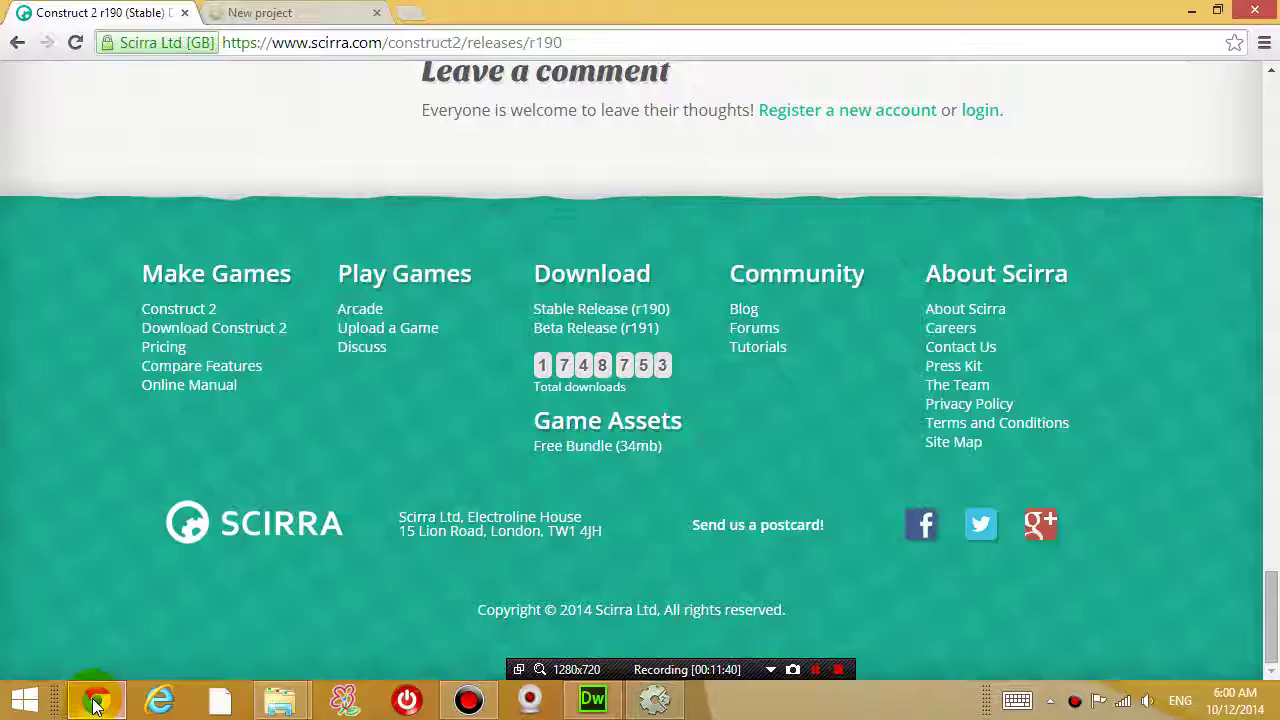
click(282, 14)
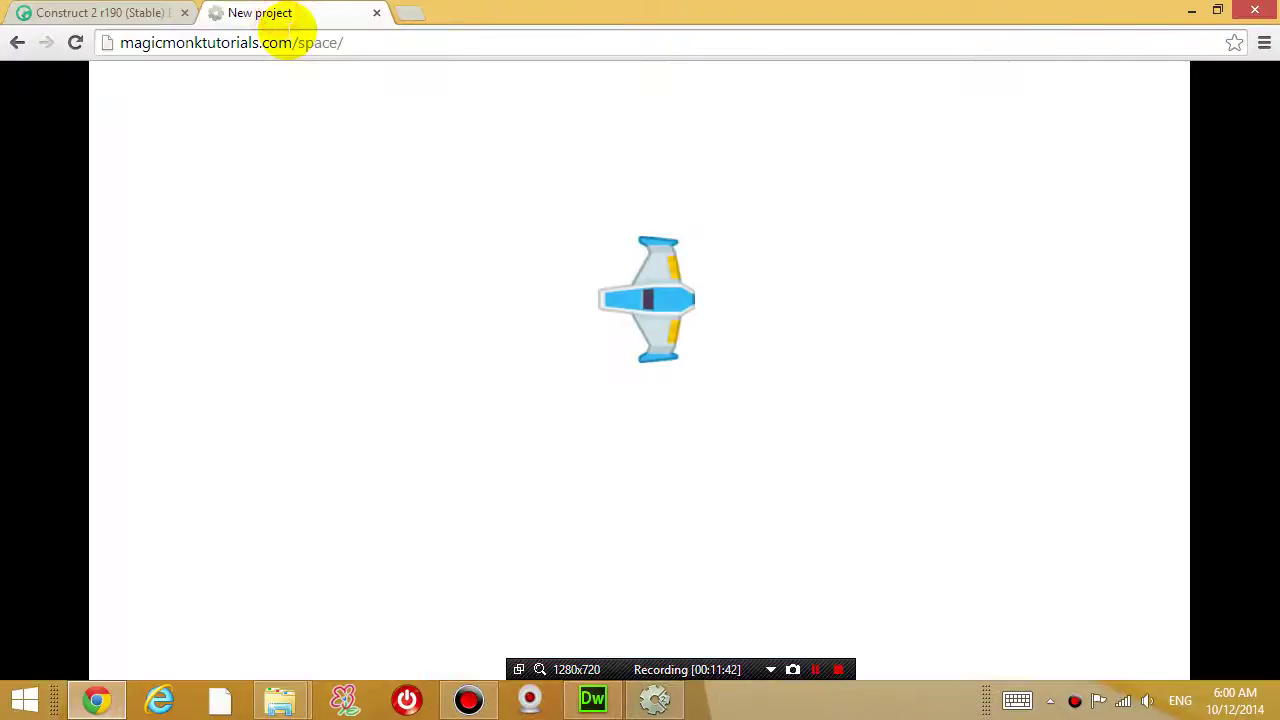
click(150, 45)
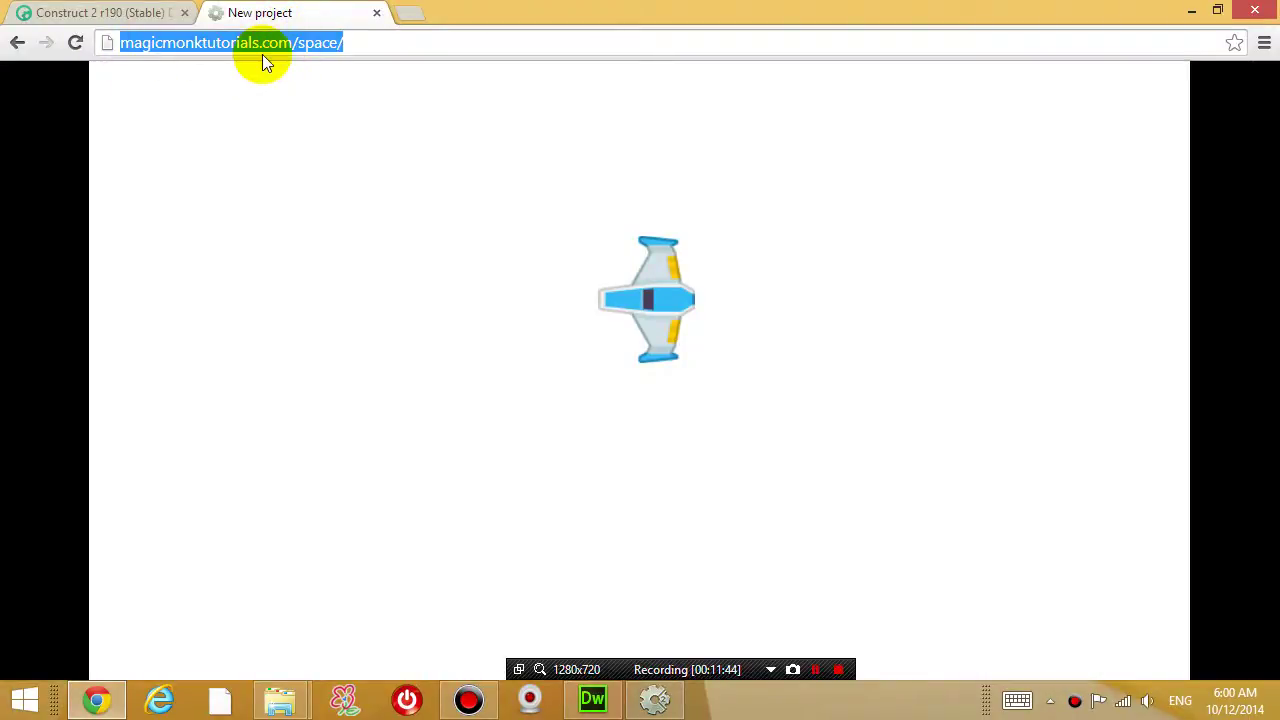
key(Return)
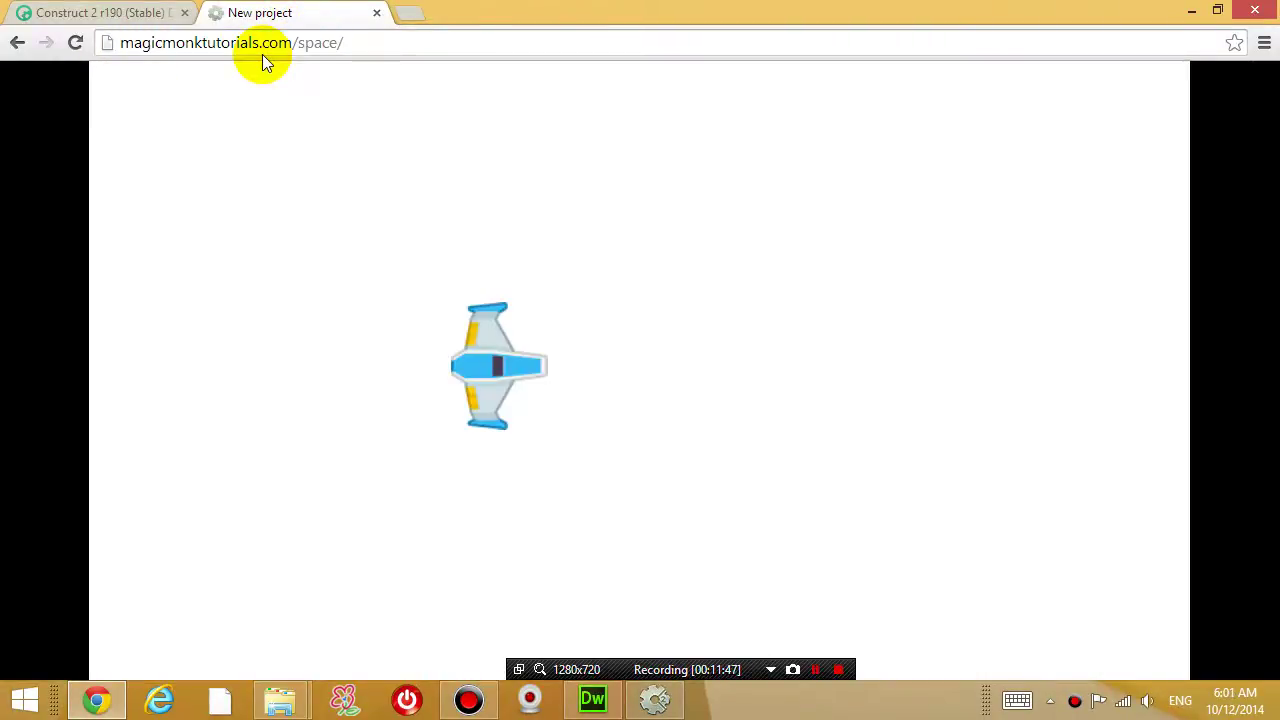
key(Right)
key(Up)
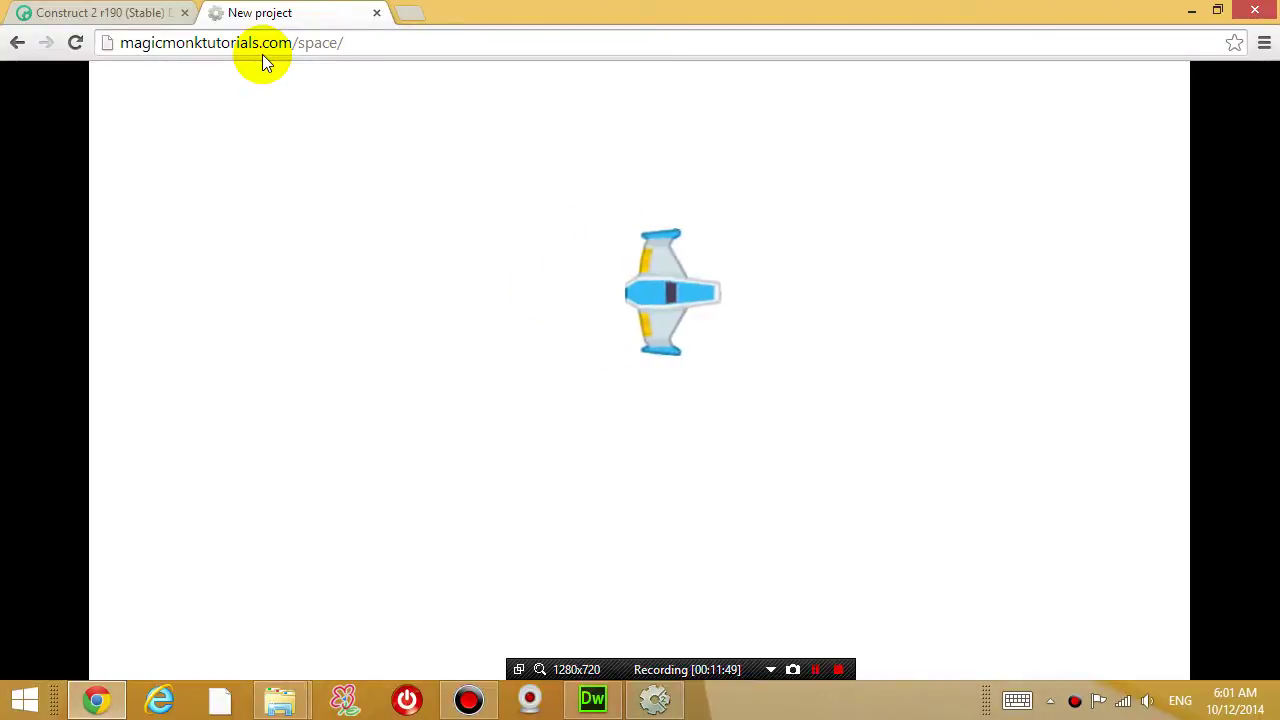